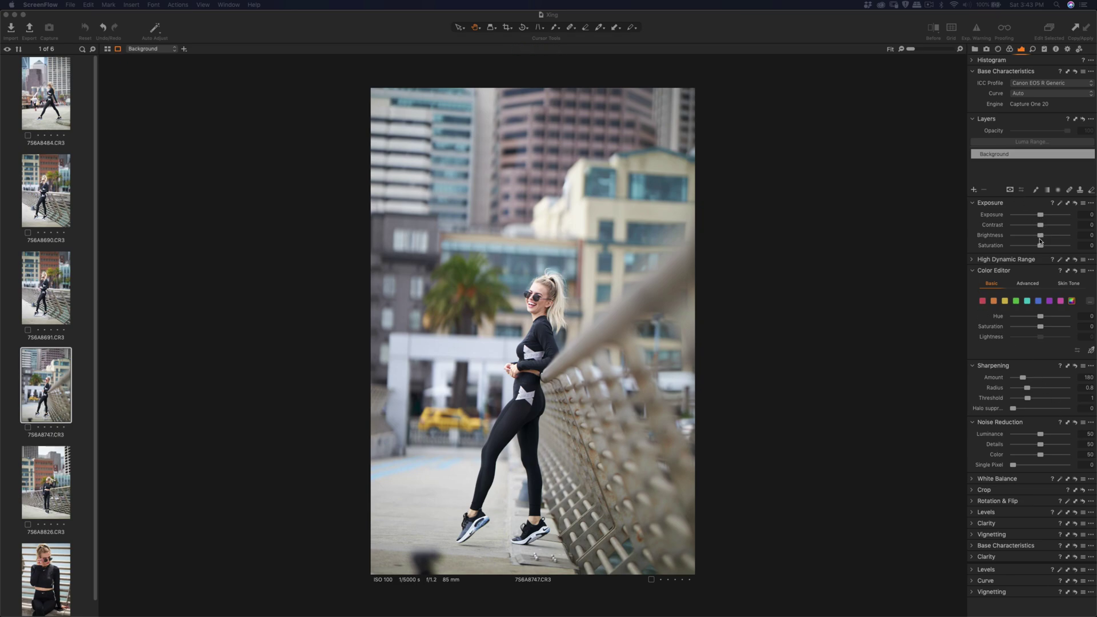
Step: Set the background layer's exposure to -0.07, contrast to 6 and brightness to -15
left_click(558, 296)
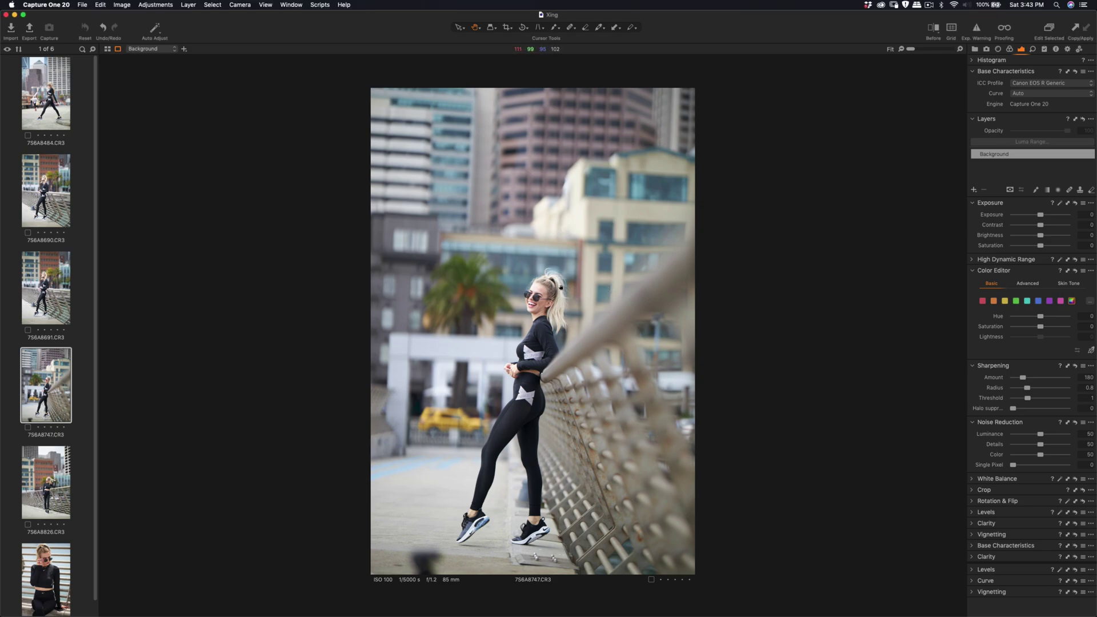
left_click_drag(1040, 239, 1034, 239)
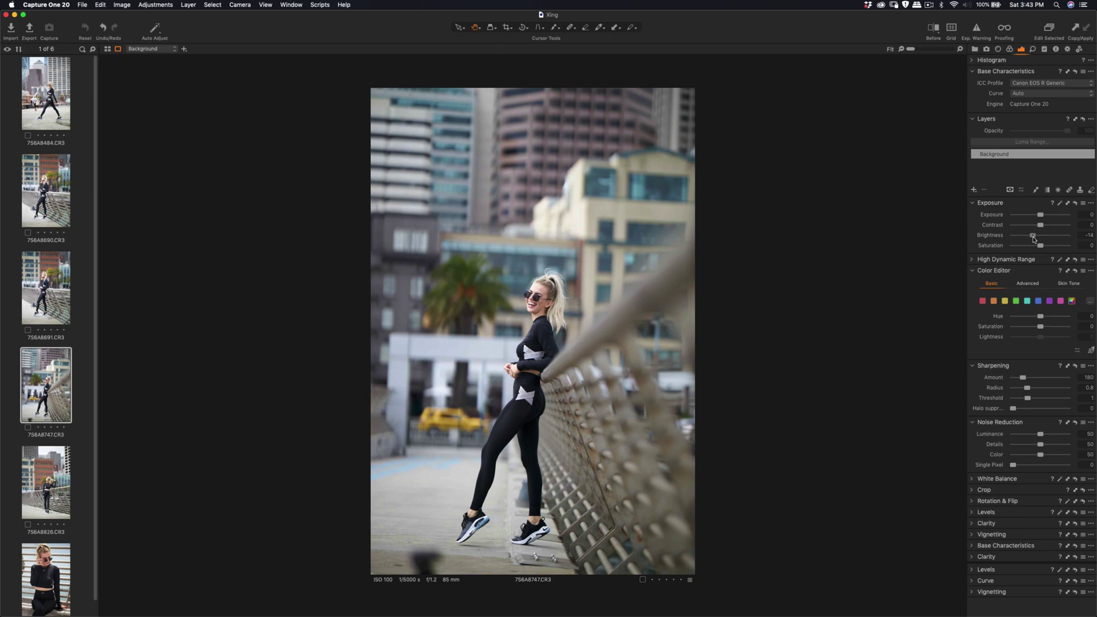
left_click_drag(1042, 228, 1042, 218)
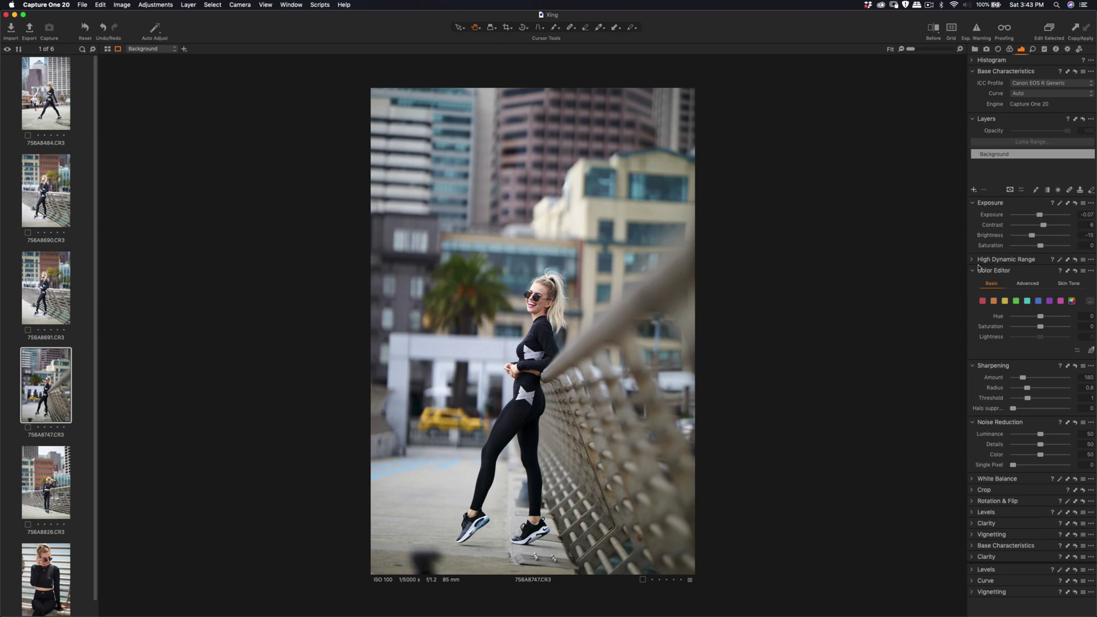
Step: Inspect the woman's face and upper body up close for focus and detail
scroll(528, 295, "up", 3)
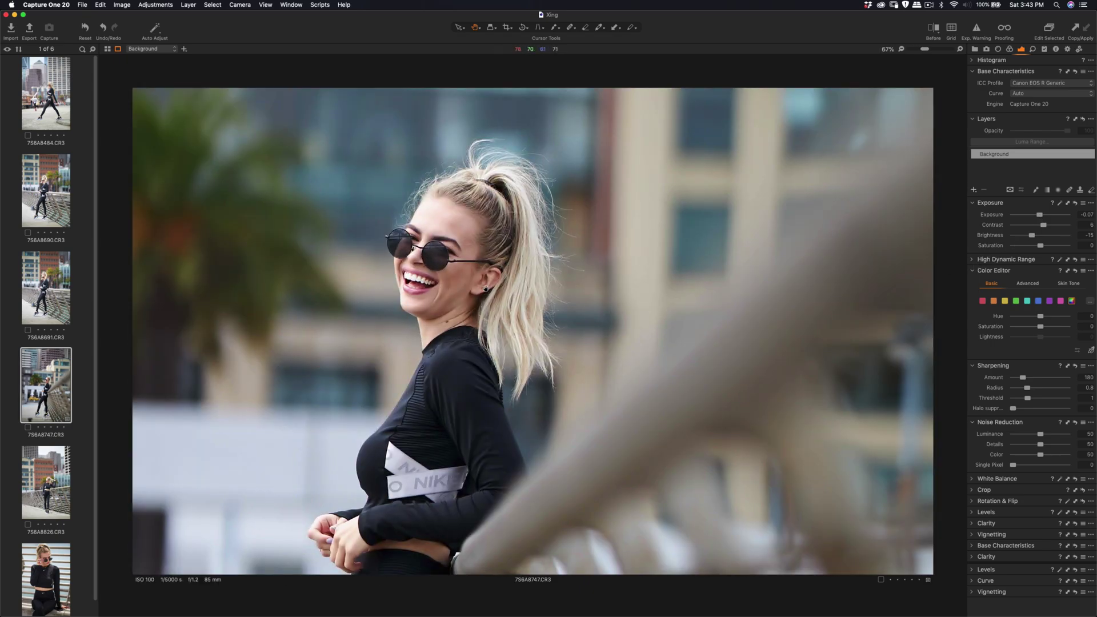
left_click_drag(420, 290, 597, 247)
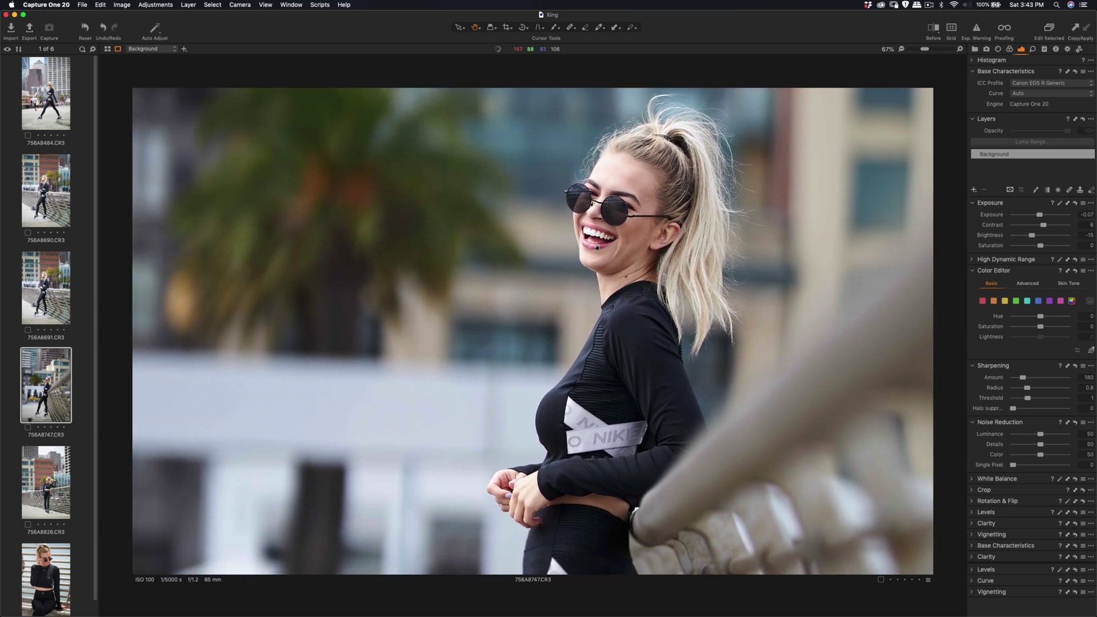
scroll(601, 200, "up", 3)
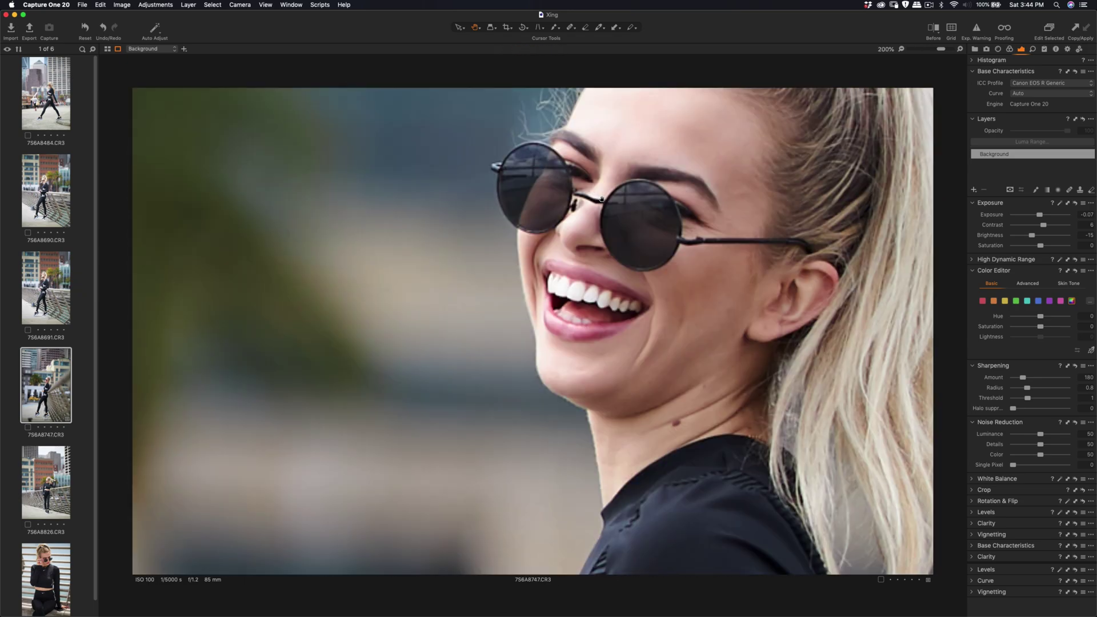
scroll(601, 200, "up", 1)
scroll(607, 210, "down", 3)
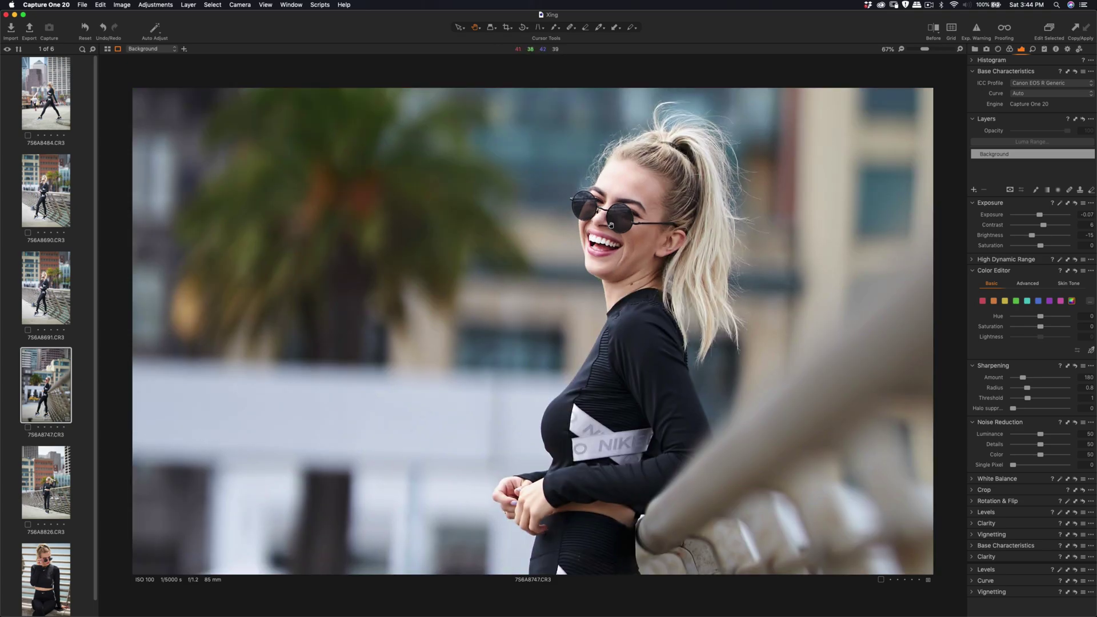
scroll(649, 224, "right", 5)
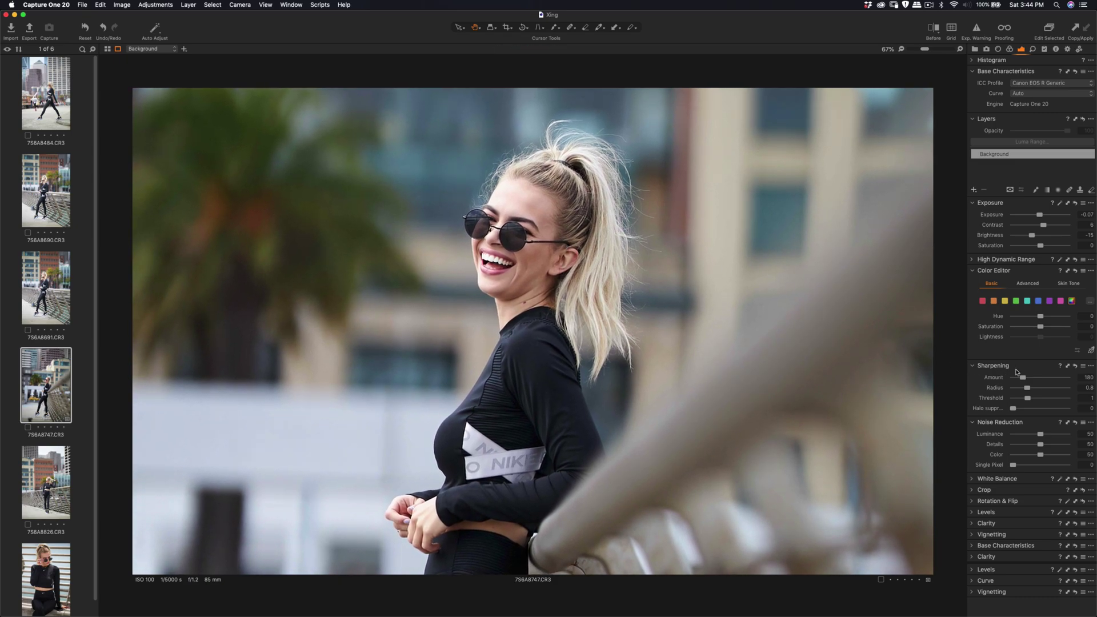
Step: Add a new adjustment layer above the background and expand the High Dynamic Range settings
left_click(974, 189)
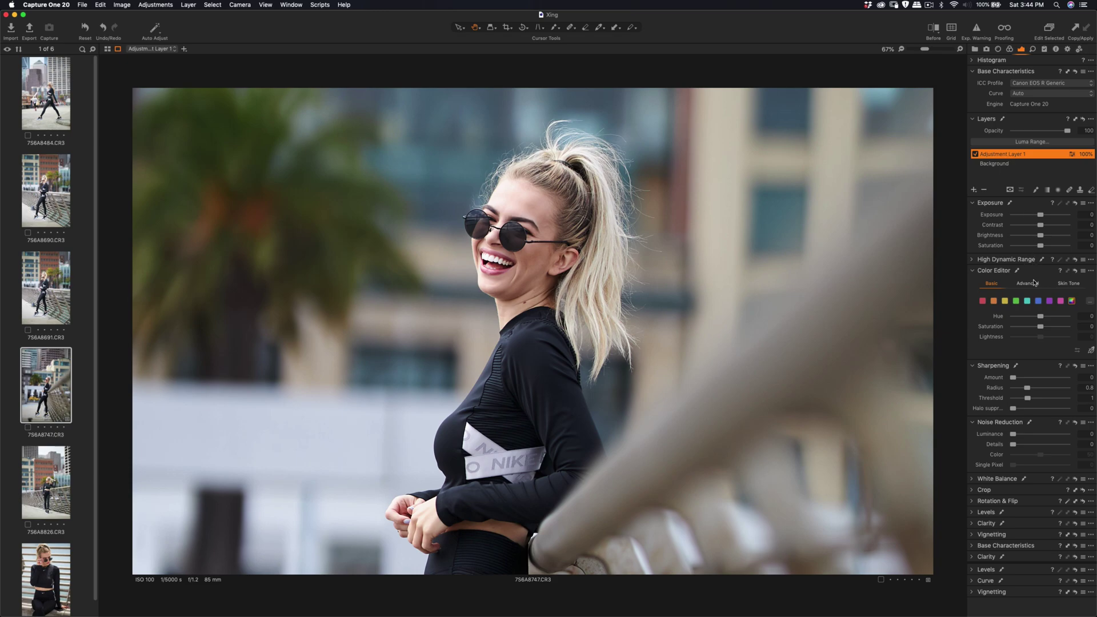
key("super+0")
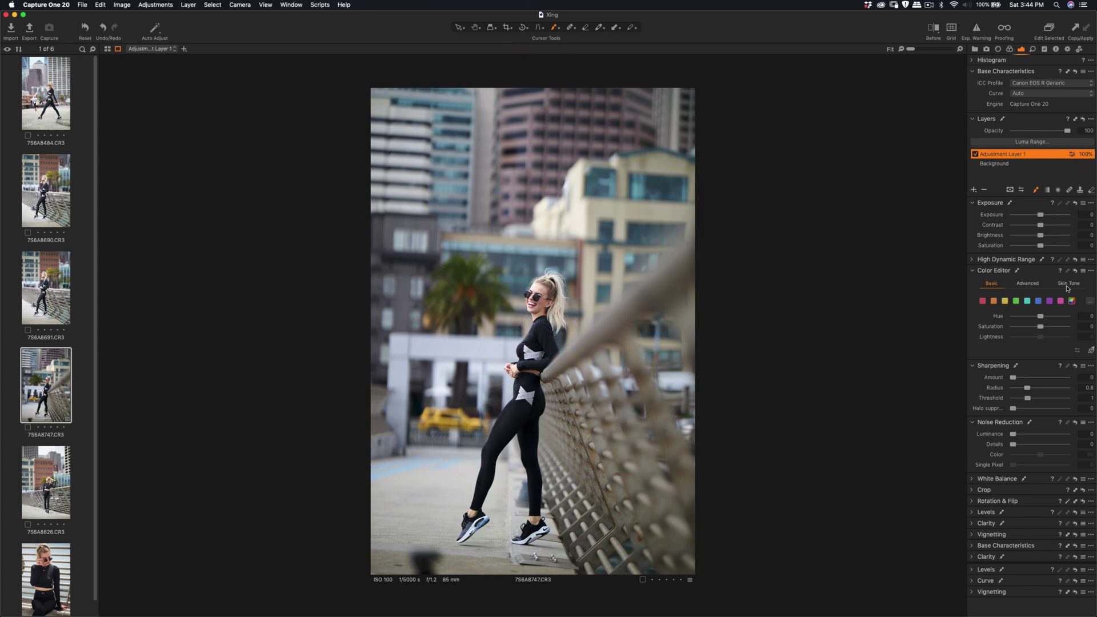
left_click(973, 260)
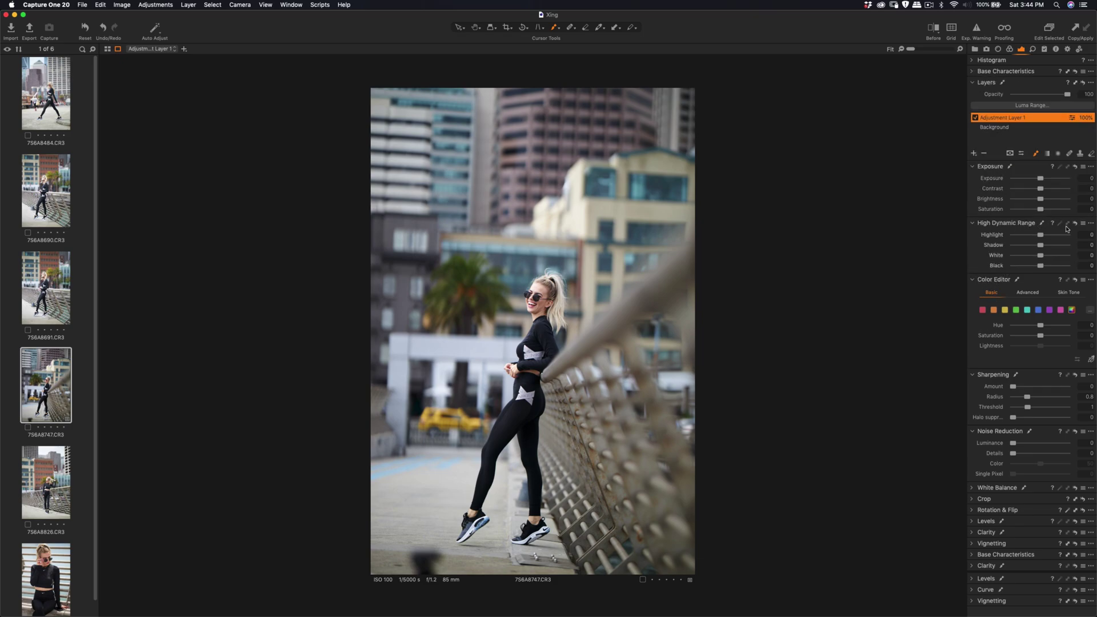
left_click(1091, 223)
left_click(1091, 226)
left_click_drag(1024, 224, 1024, 278)
Step: Brush a mask over the woman including her hair, the ground around her feet and the adjacent strip of fence
left_click(553, 303)
mouse_move(588, 312)
left_mouse_down()
mouse_move(535, 299)
mouse_move(535, 288)
mouse_move(540, 344)
mouse_move(518, 372)
mouse_move(530, 350)
mouse_move(526, 404)
mouse_move(542, 386)
mouse_move(535, 373)
mouse_move(530, 415)
mouse_move(511, 417)
mouse_move(493, 452)
mouse_move(465, 522)
left_mouse_up()
mouse_move(544, 545)
left_mouse_down()
mouse_move(520, 545)
mouse_move(534, 530)
mouse_move(525, 432)
mouse_move(532, 410)
mouse_move(533, 441)
mouse_move(562, 375)
mouse_move(553, 376)
mouse_move(583, 437)
mouse_move(598, 520)
mouse_move(558, 547)
mouse_move(521, 542)
mouse_move(584, 536)
mouse_move(597, 522)
mouse_move(596, 487)
mouse_move(604, 506)
mouse_move(591, 468)
mouse_move(605, 523)
mouse_move(582, 540)
mouse_move(512, 539)
mouse_move(517, 548)
mouse_move(368, 527)
left_mouse_up()
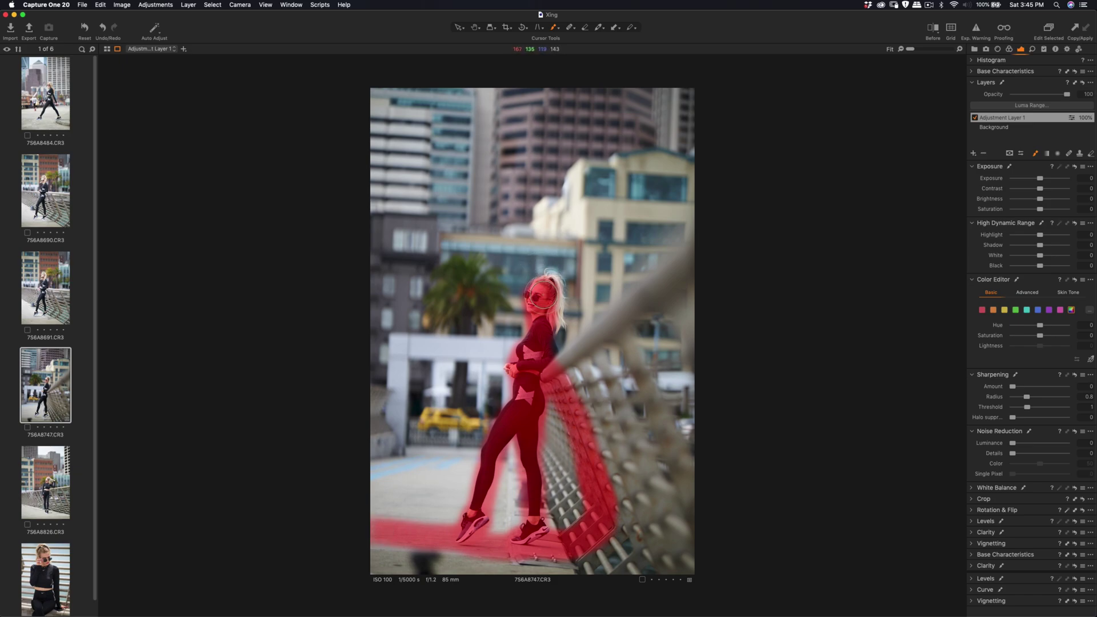
right_click(543, 293)
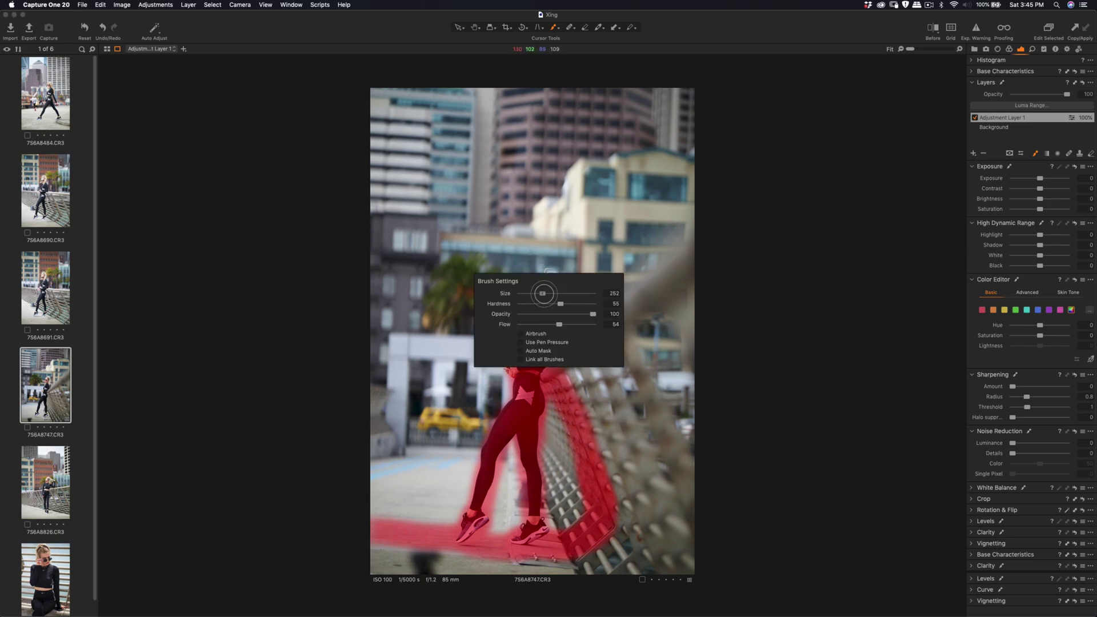
mouse_move(549, 277)
left_mouse_down()
mouse_move(555, 325)
mouse_move(545, 307)
mouse_move(546, 277)
mouse_move(560, 324)
left_mouse_up()
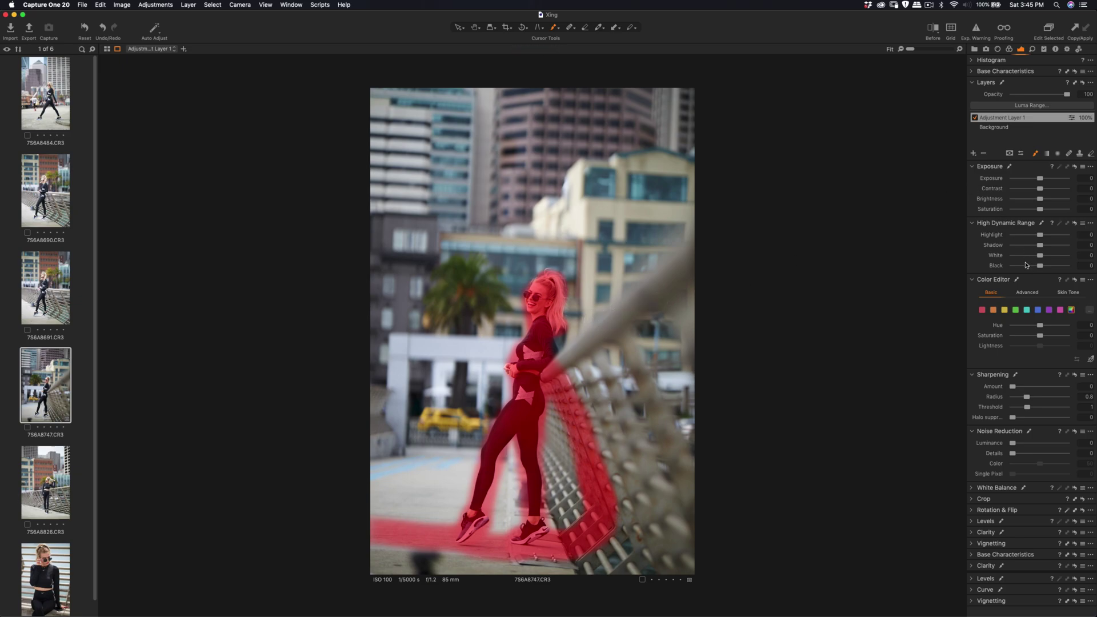
Step: Increase the sharpening amount on the masked adjustment layer, judging the effect on the woman's face
left_click_drag(1018, 389, 1019, 388)
scroll(565, 313, "up", 5)
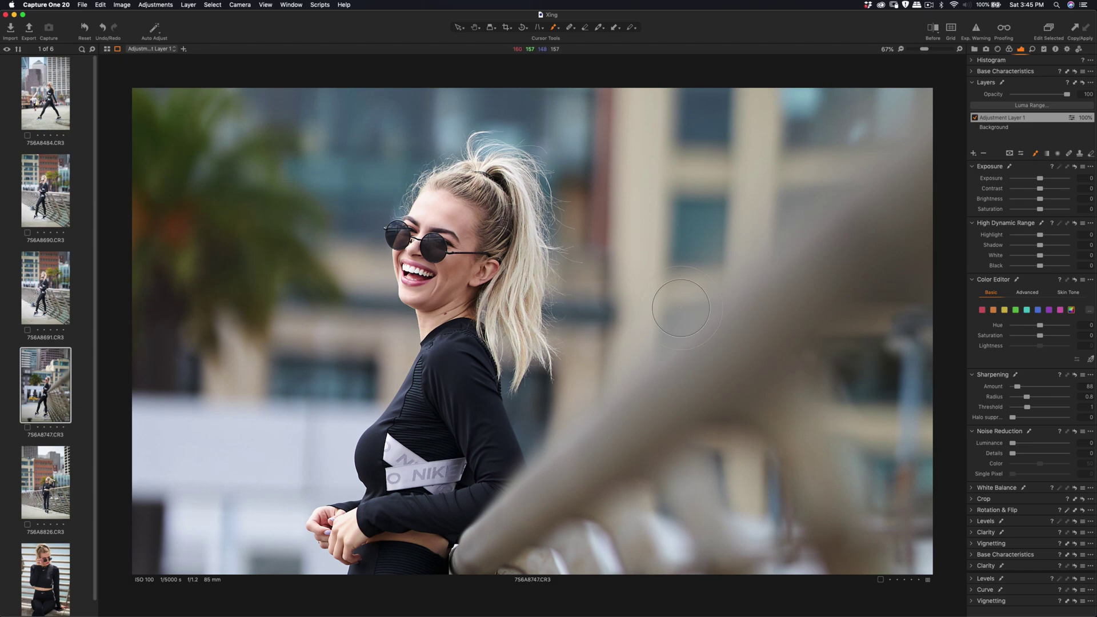
left_click_drag(1019, 390, 1021, 389)
mouse_move(1022, 399)
left_mouse_down()
mouse_move(1022, 410)
mouse_move(1048, 410)
mouse_move(1025, 412)
left_mouse_up()
Step: Darken the background layer further with exposure -0.12, contrast 12 and brightness -28
left_click(1003, 129)
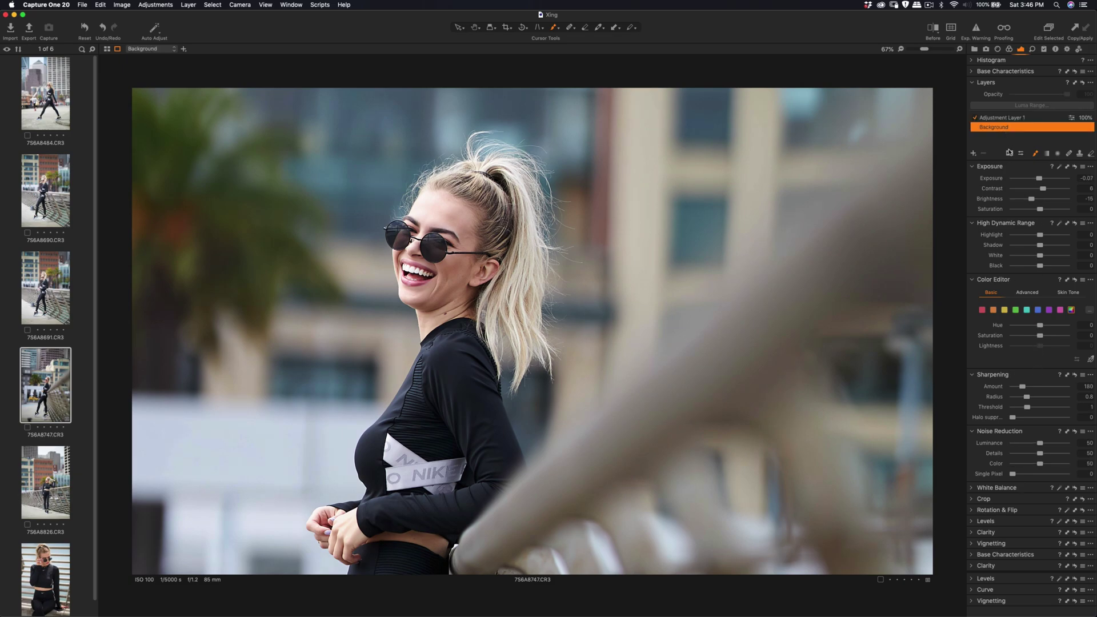
left_click_drag(1032, 201, 1029, 200)
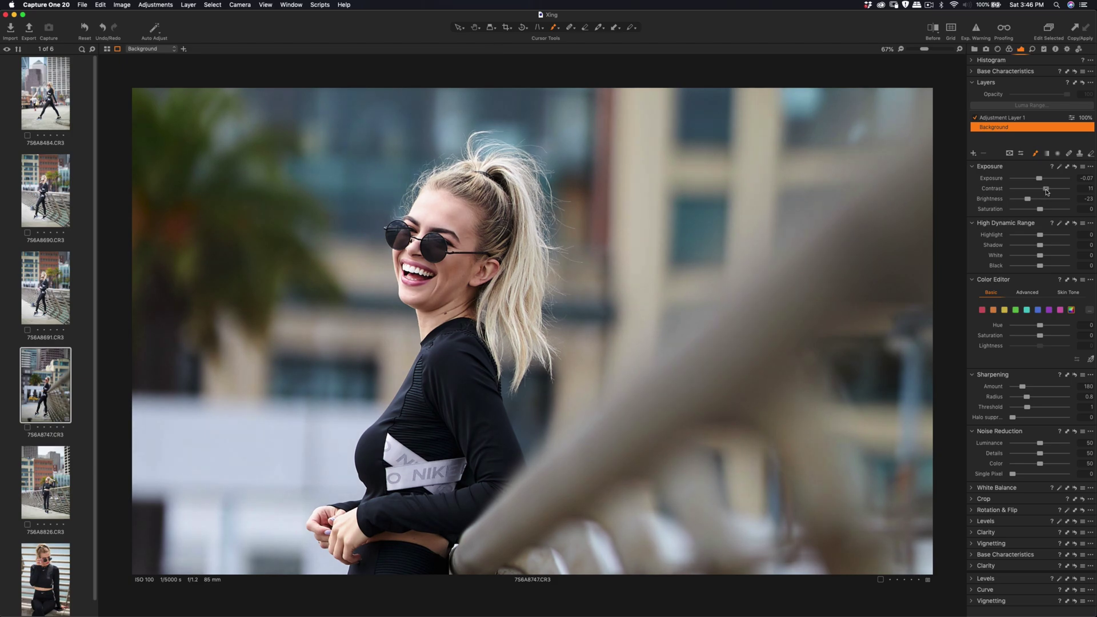
mouse_move(1043, 192)
left_mouse_down()
mouse_move(1039, 181)
mouse_move(1025, 202)
left_mouse_up()
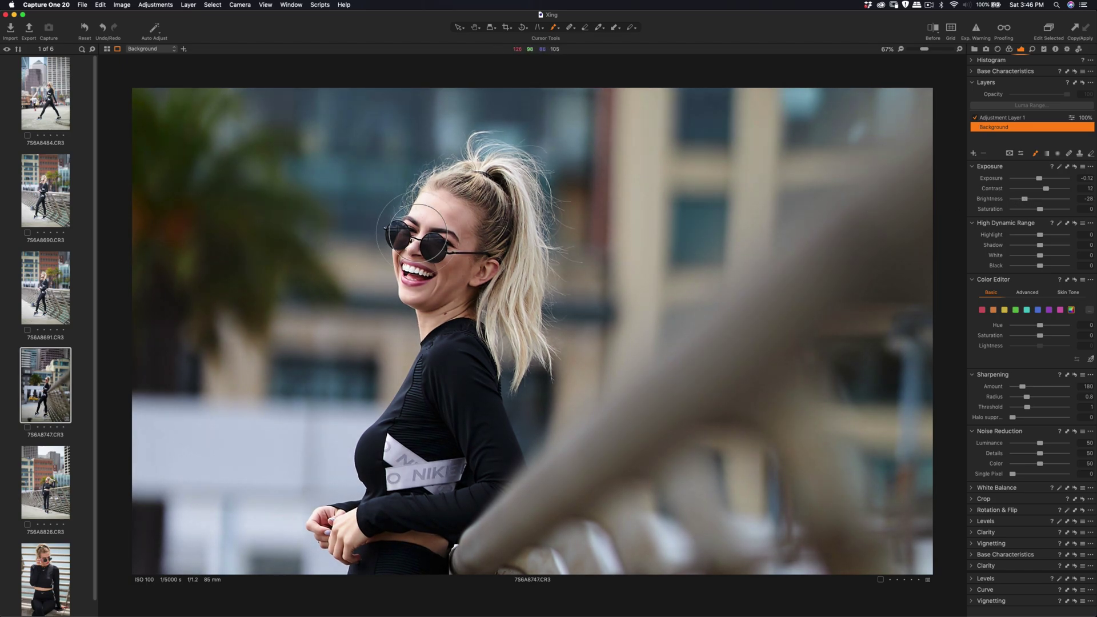
Step: Compare the original and edited photo in the split before/after view, both close up and as a whole
left_click(933, 28)
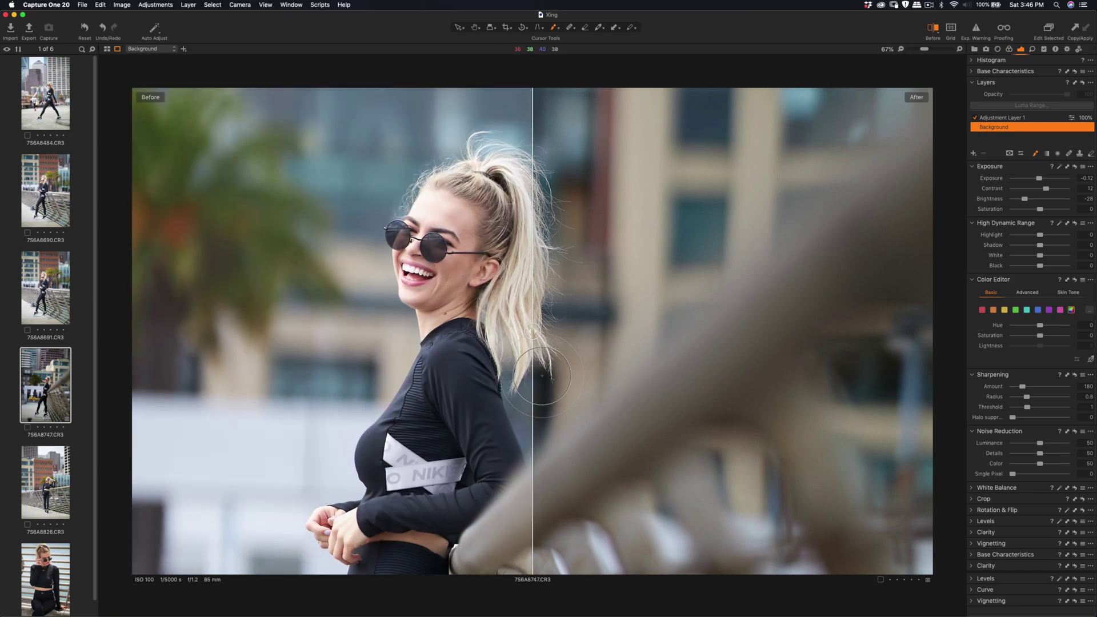
mouse_move(532, 335)
left_mouse_down()
mouse_move(263, 328)
mouse_move(516, 330)
left_mouse_up()
left_click_drag(375, 322, 293, 331)
scroll(293, 331, "up", 2)
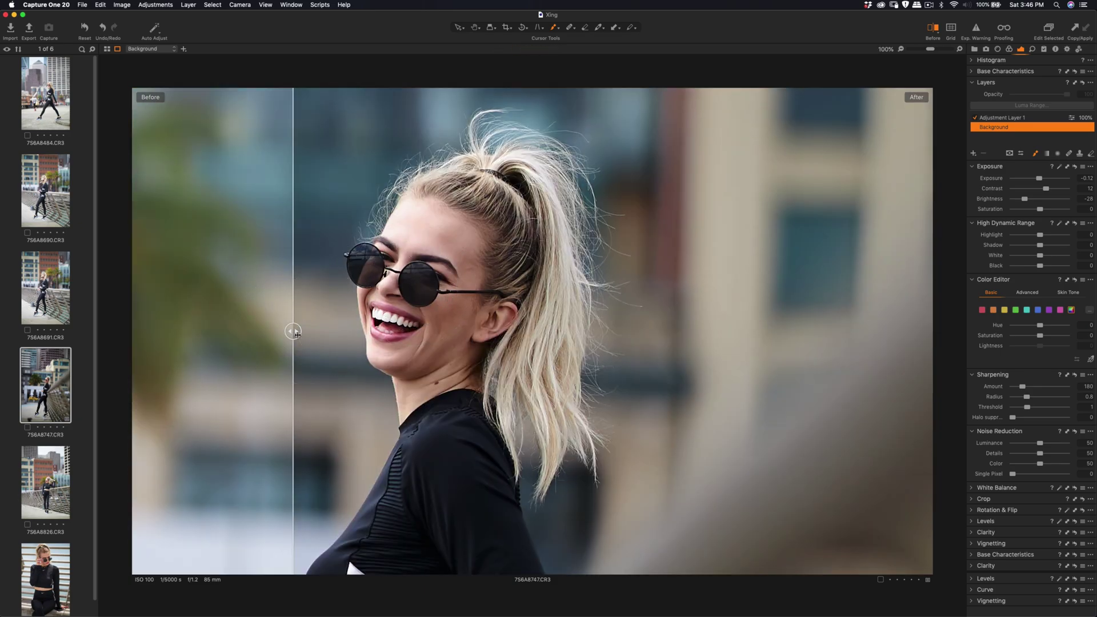
left_click_drag(293, 332, 255, 328)
scroll(396, 313, "down", 3)
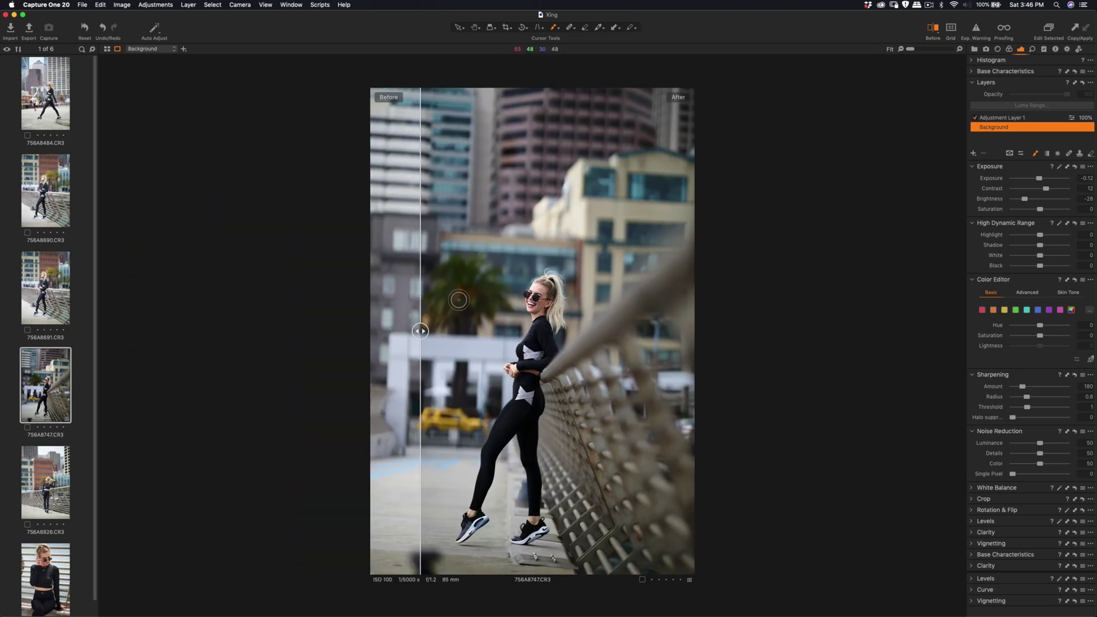
mouse_move(421, 331)
left_mouse_down()
mouse_move(542, 330)
mouse_move(375, 322)
mouse_move(609, 323)
mouse_move(414, 314)
left_mouse_up()
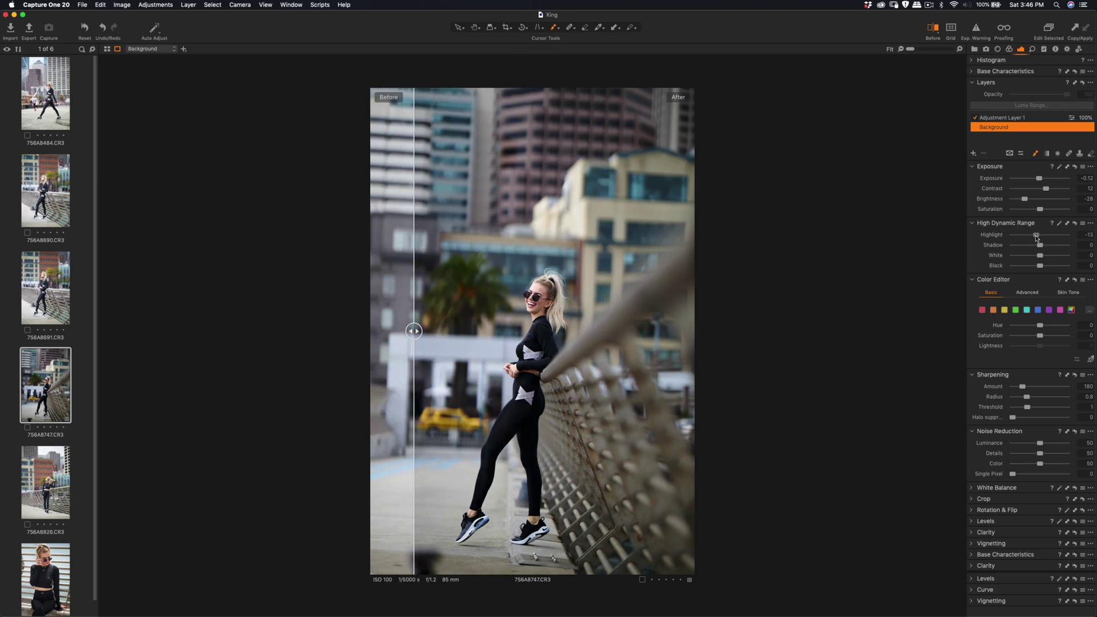
Step: Set the background layer's highlights to -30 and brightness to -19, rechecking against the original before closing the comparison
left_click_drag(1036, 237, 1033, 238)
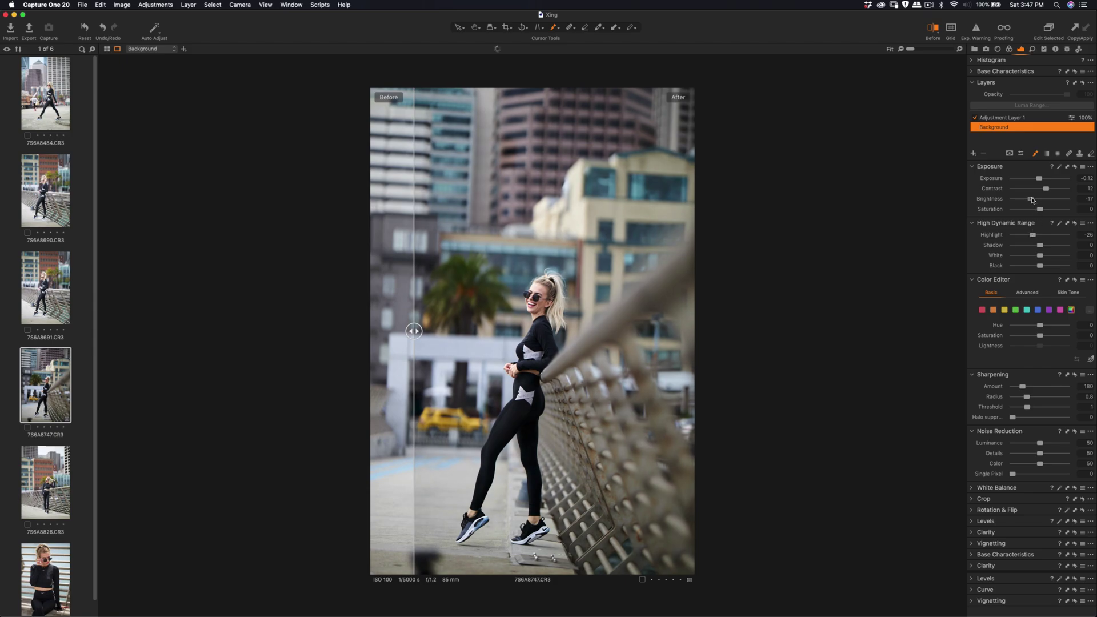
left_click_drag(1033, 238, 1032, 238)
mouse_move(413, 331)
left_mouse_down()
mouse_move(527, 341)
mouse_move(418, 333)
left_mouse_up()
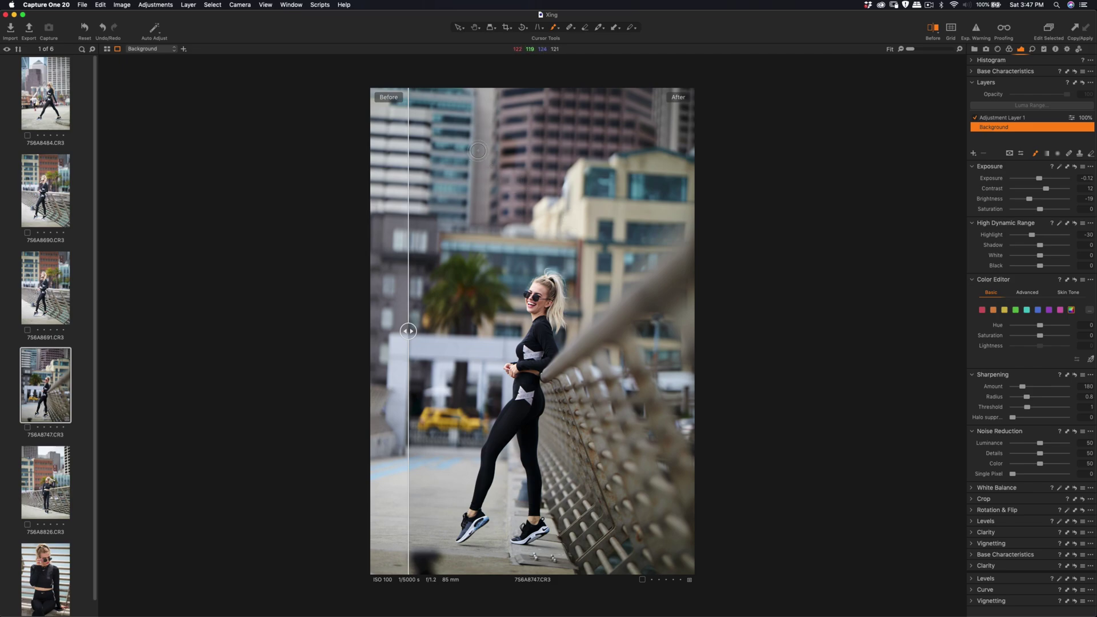
left_click(932, 30)
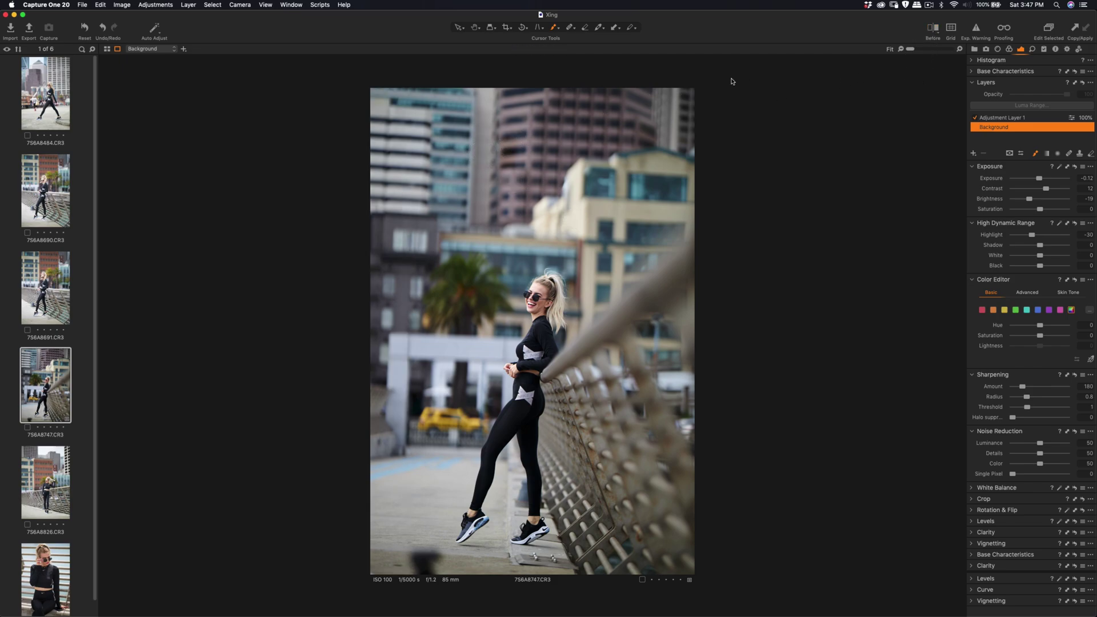
Step: Crop away the upper part of the photo, rotate it slightly counterclockwise and tighten the crop to about 13.70 by 17.13 in
left_click(506, 29)
left_click_drag(692, 91, 693, 168)
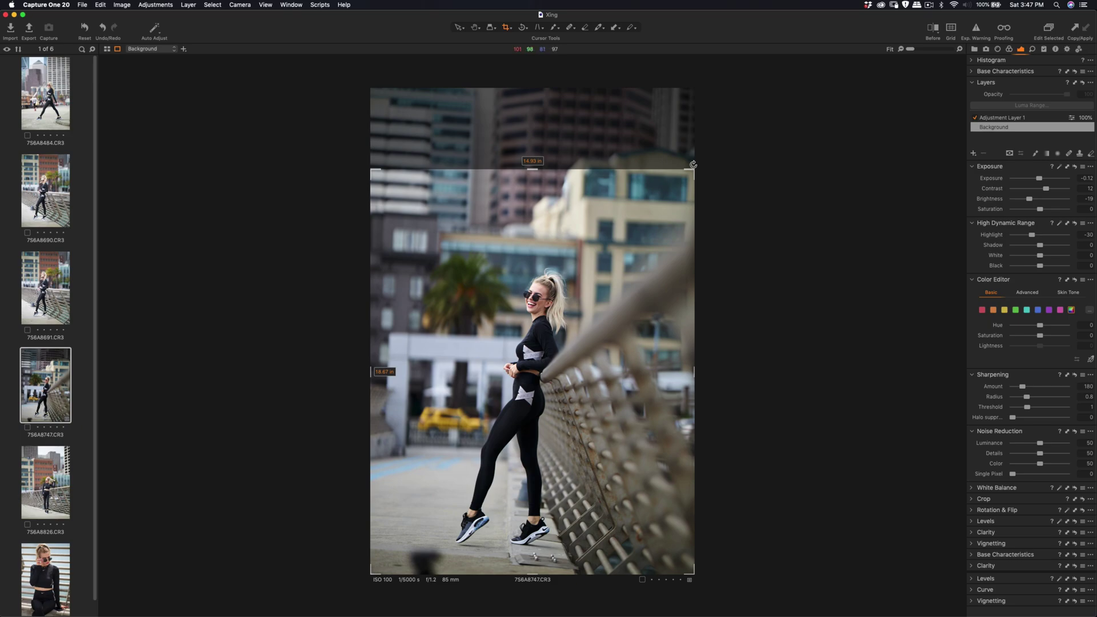
left_click_drag(692, 163, 689, 156)
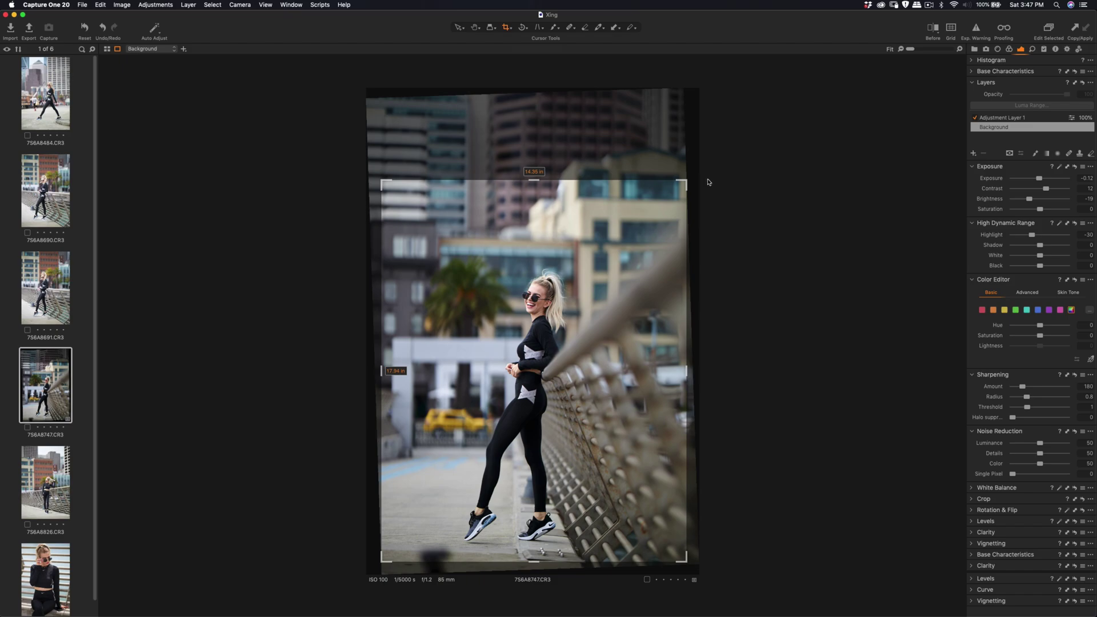
left_click_drag(692, 172, 673, 195)
Step: Fine-tune the rotation and position of the crop at about 13.57 by 16.96 in and apply it
left_click_drag(630, 263, 627, 264)
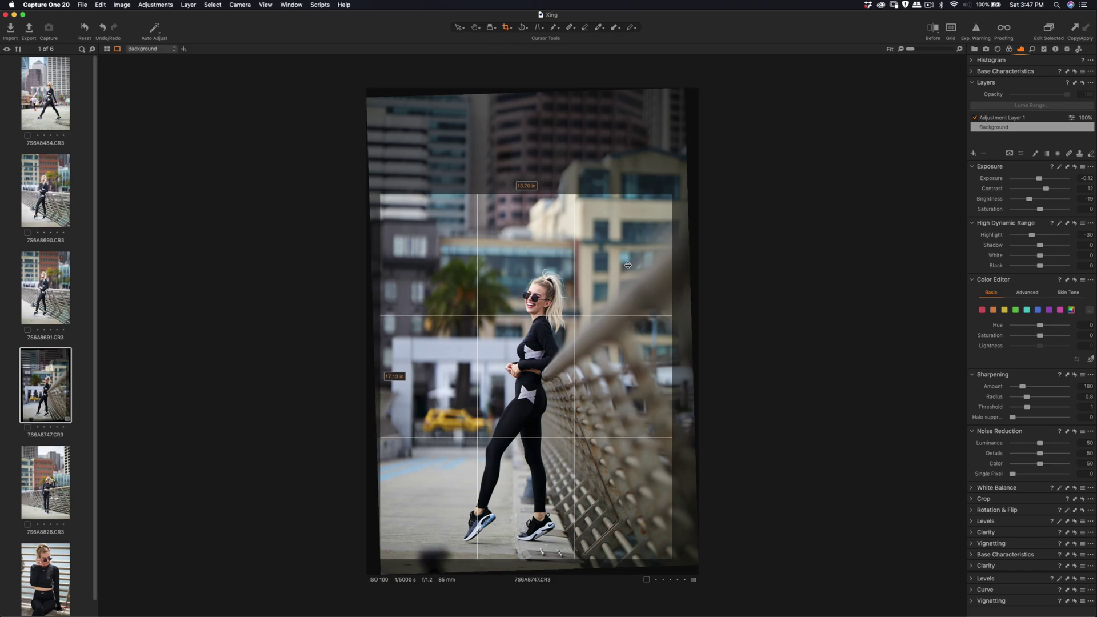
left_click_drag(681, 193, 681, 193)
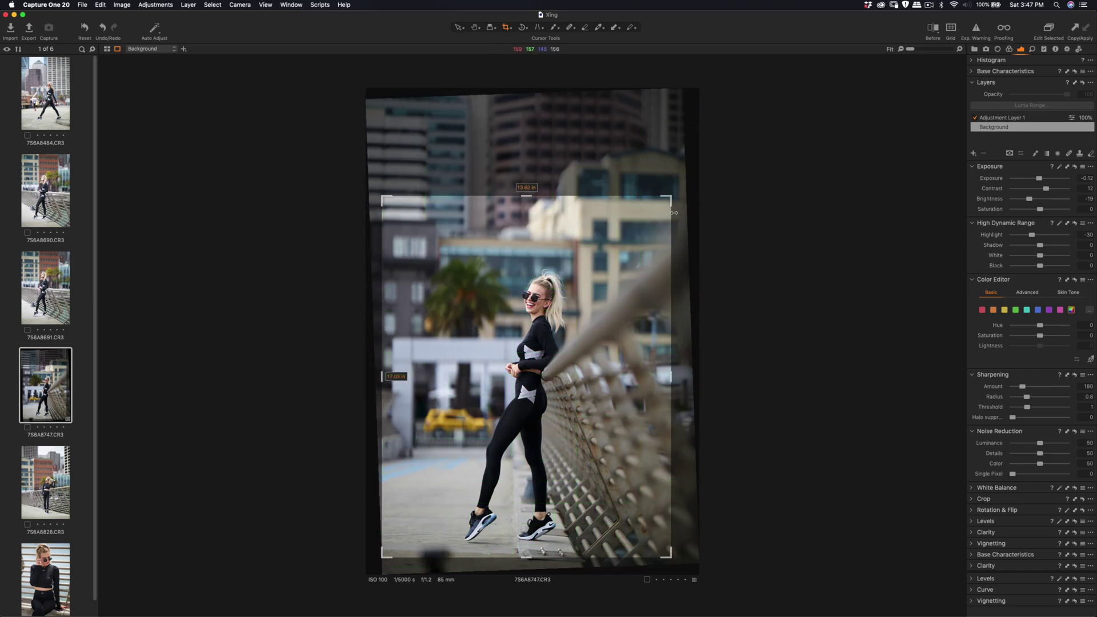
left_click_drag(681, 194, 685, 198)
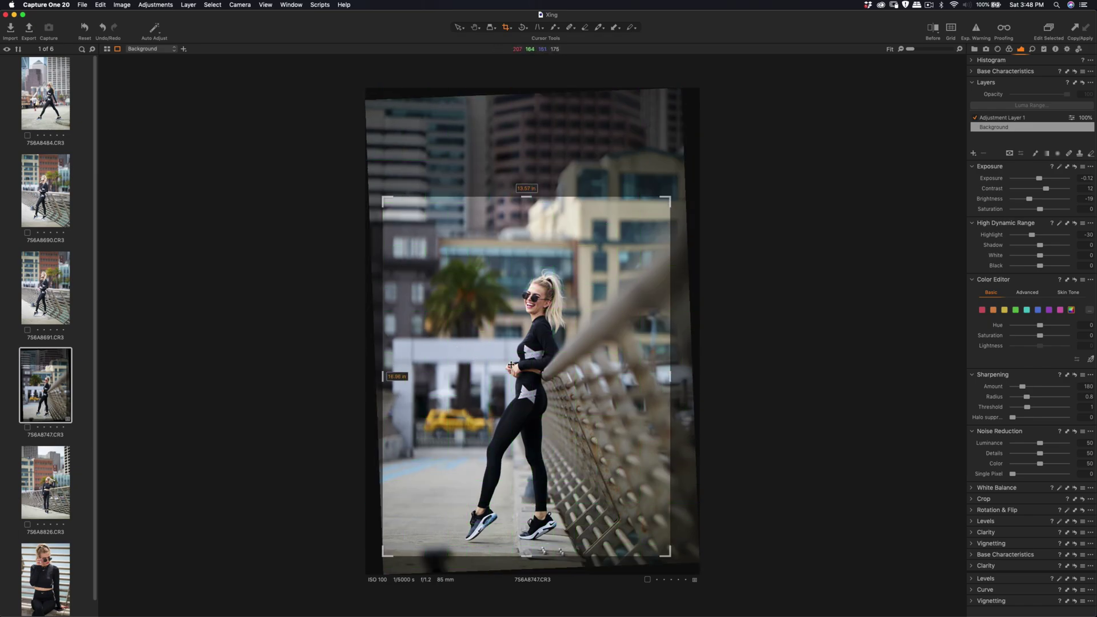
left_click_drag(571, 288, 569, 291)
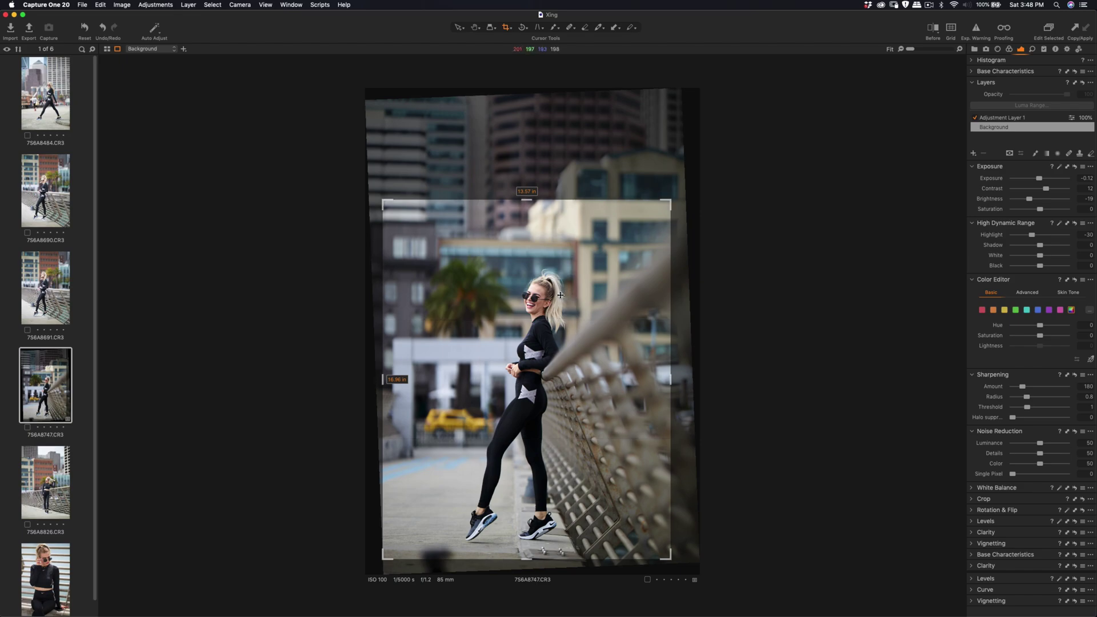
left_click(475, 29)
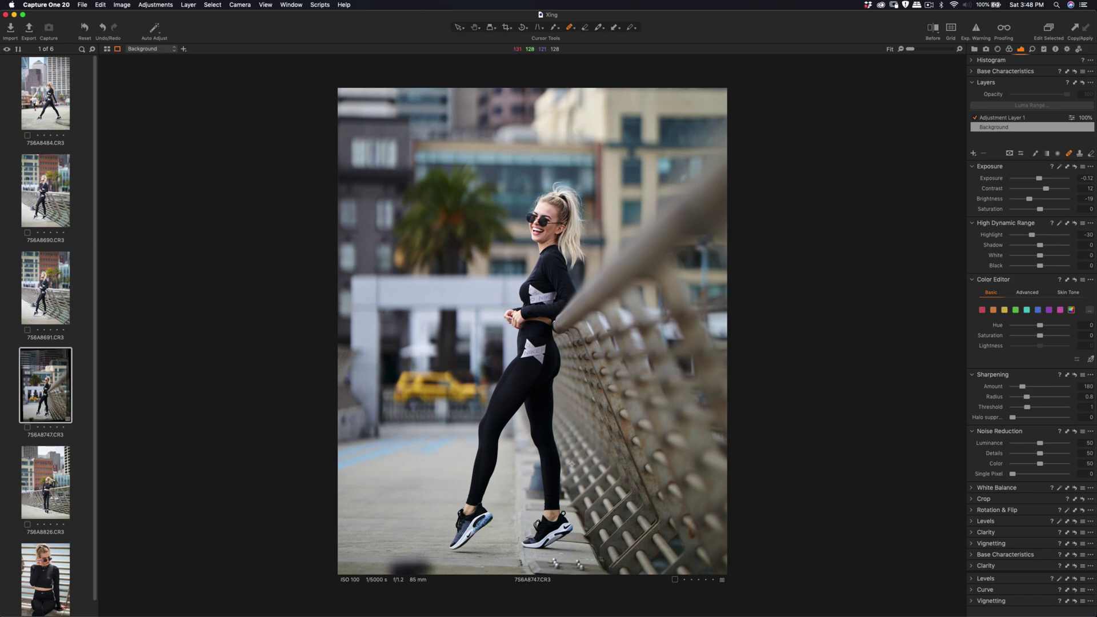
Step: Adjust the Heal brush and paint out the dark blurred spot on the ground at the photo's lower edge
right_click(410, 561)
left_click_drag(459, 487, 493, 487)
mouse_move(406, 579)
left_mouse_down()
mouse_move(440, 575)
mouse_move(404, 580)
mouse_move(435, 588)
mouse_move(465, 567)
left_mouse_up()
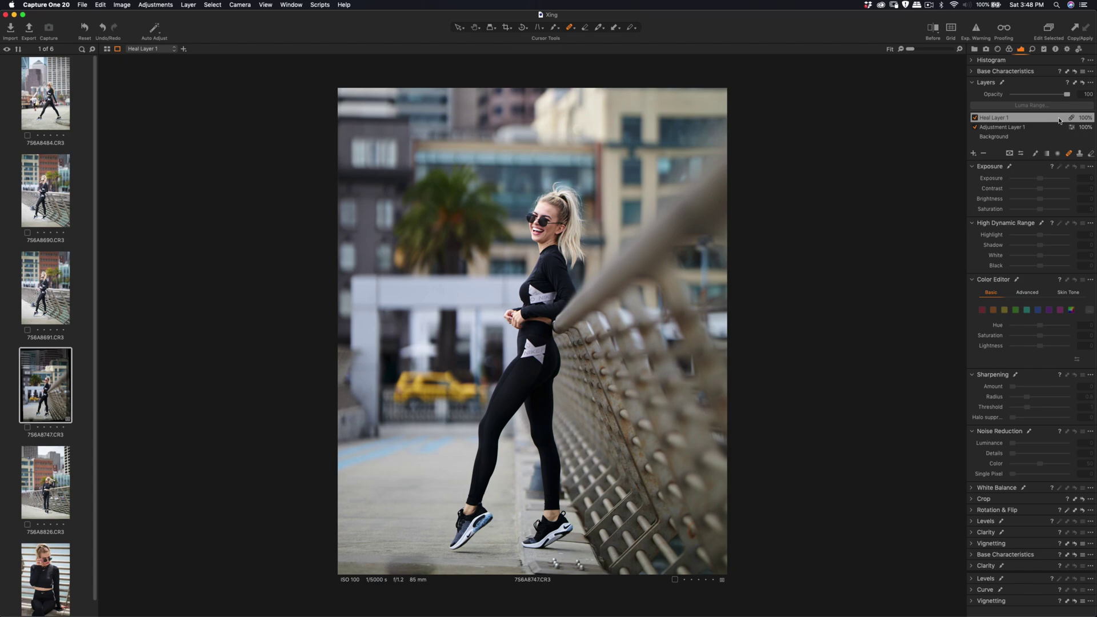
Step: Lower the heal layer's opacity to 95 and shift the healing source point slightly
left_click_drag(1066, 97, 1058, 98)
left_click_drag(1060, 97, 1066, 97)
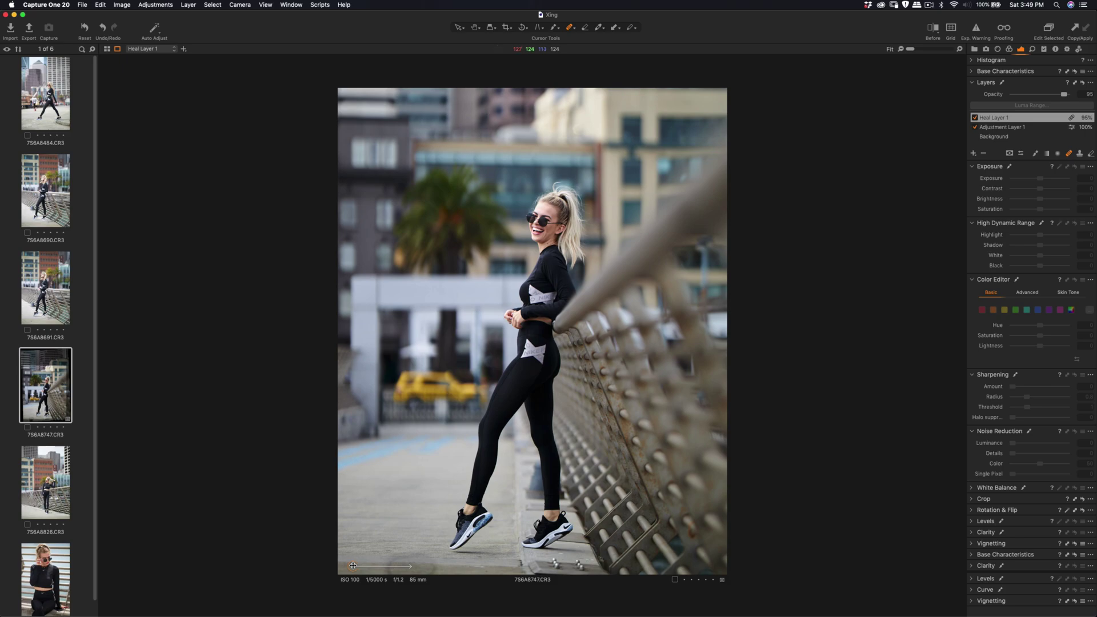
left_click_drag(353, 566, 357, 566)
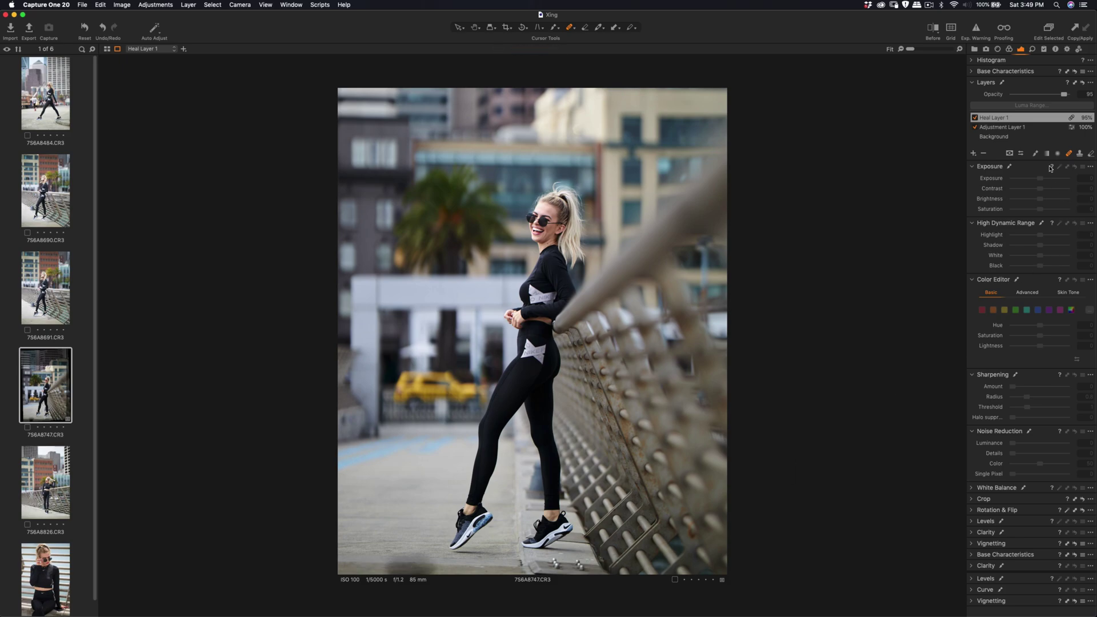
Step: Raise the heal layer's opacity to 100
left_click_drag(1066, 98, 1073, 96)
Step: Open photo 756A8691.CR3 and set its exposure to -0.14, contrast to 16, brightness to -19 and highlight to -40
left_click(46, 288)
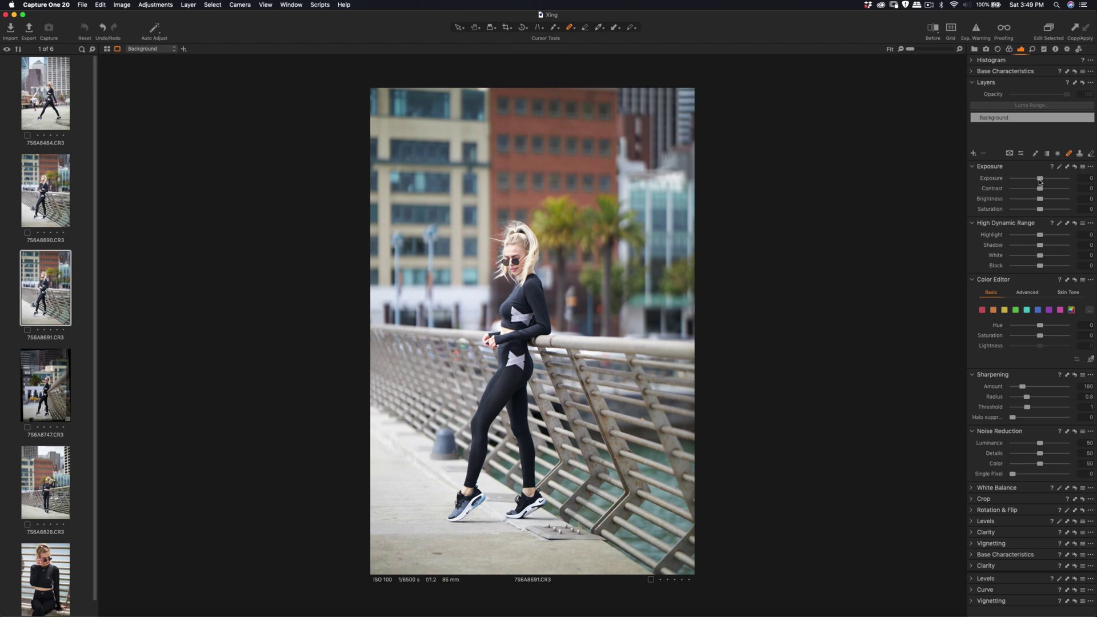
left_click(1039, 200)
left_click_drag(1040, 178, 1041, 189)
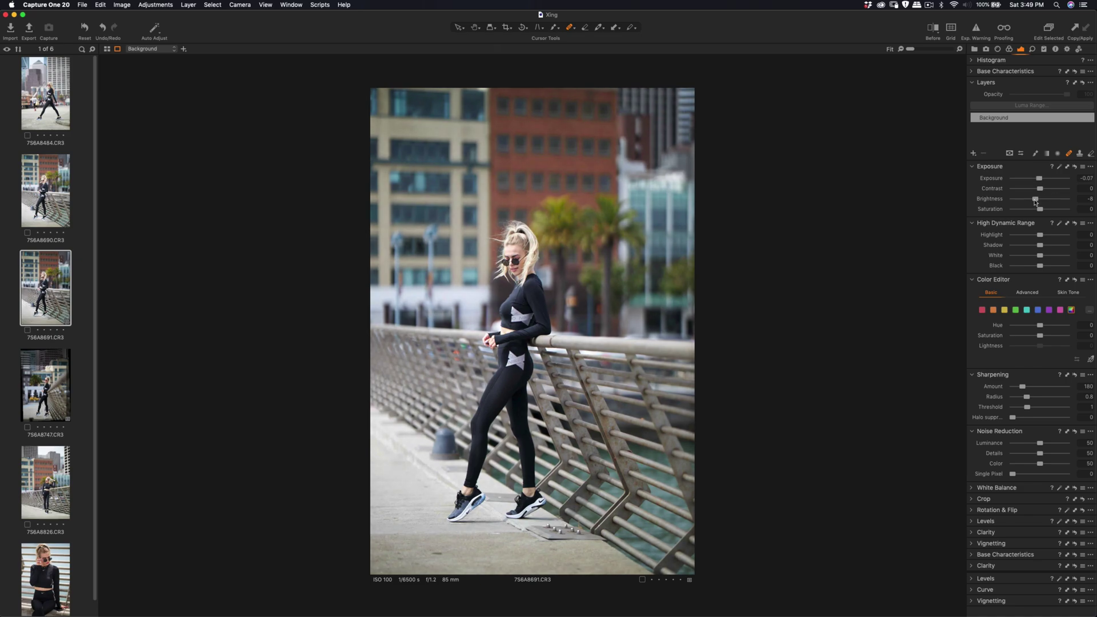
left_click_drag(1039, 240, 1029, 240)
left_click_drag(1040, 189, 1043, 189)
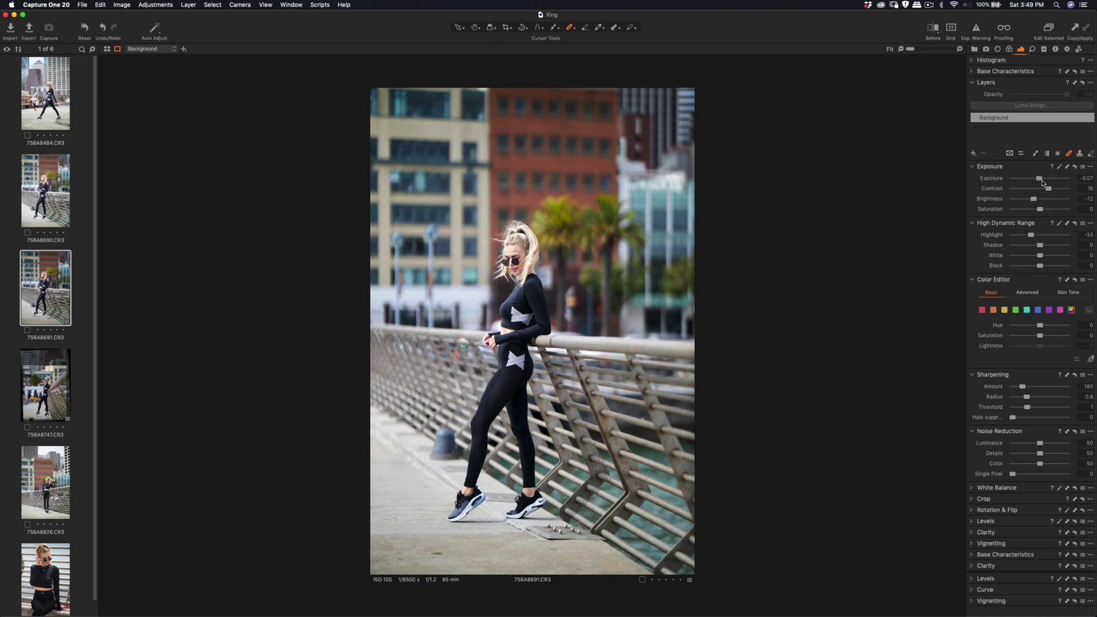
left_click_drag(1043, 181, 1026, 201)
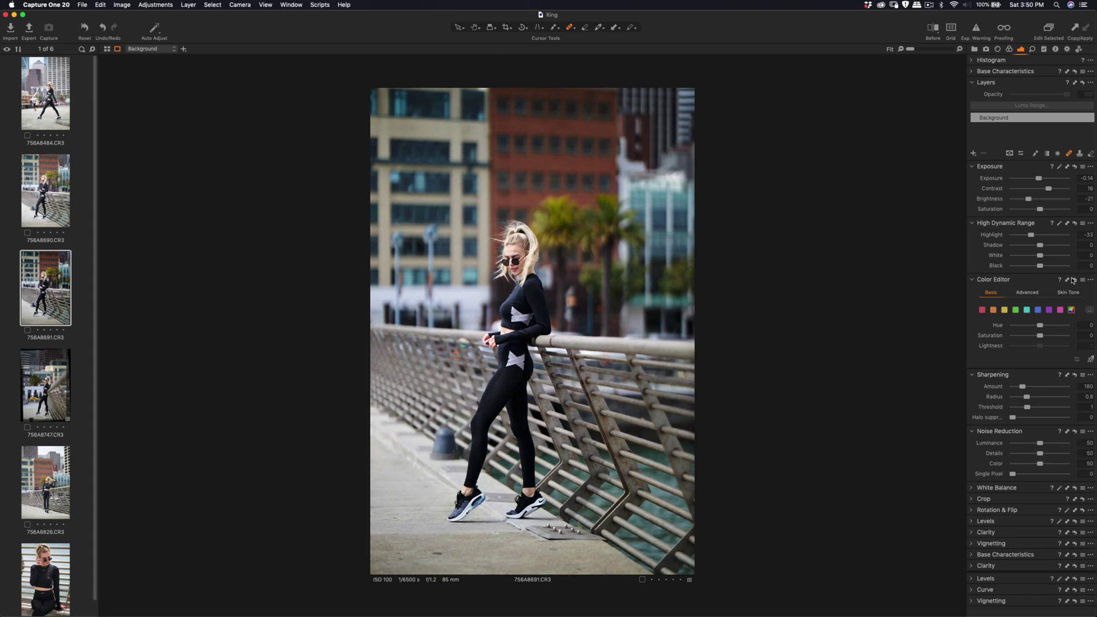
left_click_drag(1028, 238, 1028, 239)
left_click_drag(1028, 201, 1031, 210)
Step: Add a new adjustment layer and brush a mask over the woman from her hair to her shoes
left_click(974, 153)
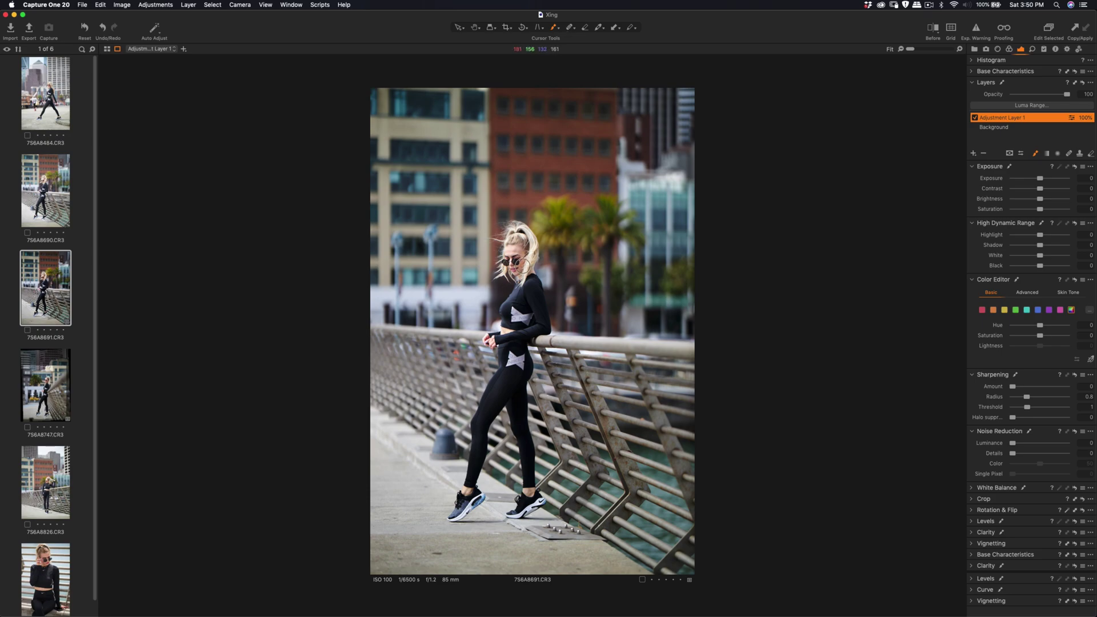
mouse_move(515, 268)
left_mouse_down()
mouse_move(520, 244)
mouse_move(510, 263)
mouse_move(511, 235)
mouse_move(503, 251)
mouse_move(494, 237)
mouse_move(516, 229)
mouse_move(528, 275)
mouse_move(503, 272)
mouse_move(528, 320)
mouse_move(502, 341)
mouse_move(518, 348)
mouse_move(468, 490)
mouse_move(483, 499)
mouse_move(461, 519)
mouse_move(469, 483)
left_mouse_up()
right_click(512, 258)
mouse_move(497, 377)
left_mouse_down()
mouse_move(477, 461)
mouse_move(526, 424)
mouse_move(518, 385)
mouse_move(518, 396)
mouse_move(532, 357)
mouse_move(527, 501)
mouse_move(508, 513)
mouse_move(537, 500)
mouse_move(514, 390)
mouse_move(521, 323)
mouse_move(543, 316)
mouse_move(527, 264)
mouse_move(528, 328)
left_mouse_up()
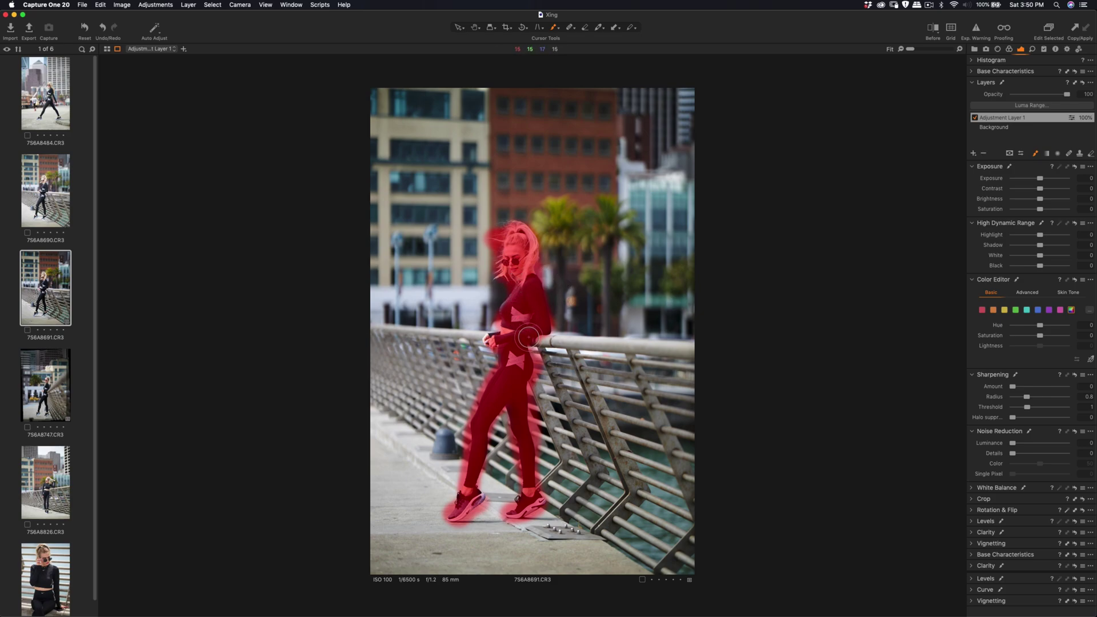
Step: Erase the mask spill beside the woman's hair, hide the mask, and raise the layer's sharpening amount while lowering its threshold
left_click(585, 27)
mouse_move(502, 237)
left_mouse_down()
mouse_move(493, 252)
mouse_move(502, 247)
left_mouse_up()
key("super+z")
mouse_move(502, 244)
left_mouse_down()
mouse_move(495, 256)
mouse_move(507, 263)
left_mouse_up()
key("m")
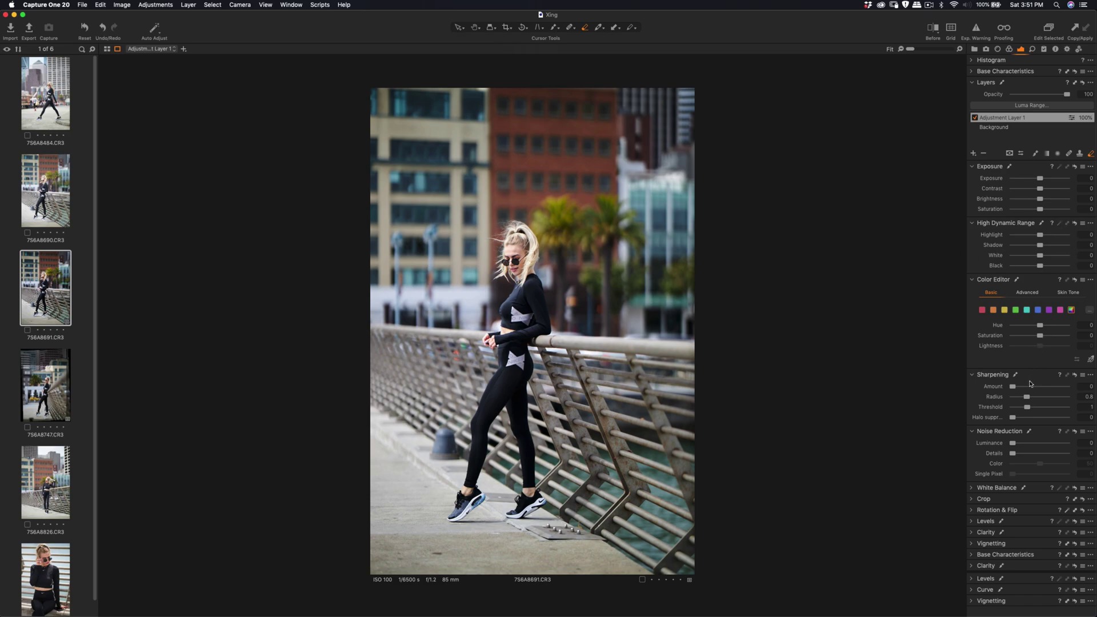
left_click_drag(1015, 389, 1018, 388)
left_click_drag(1028, 407, 1023, 408)
Step: Darken the background layer by setting exposure to -0.29 and brightness to -25
left_click(1005, 128)
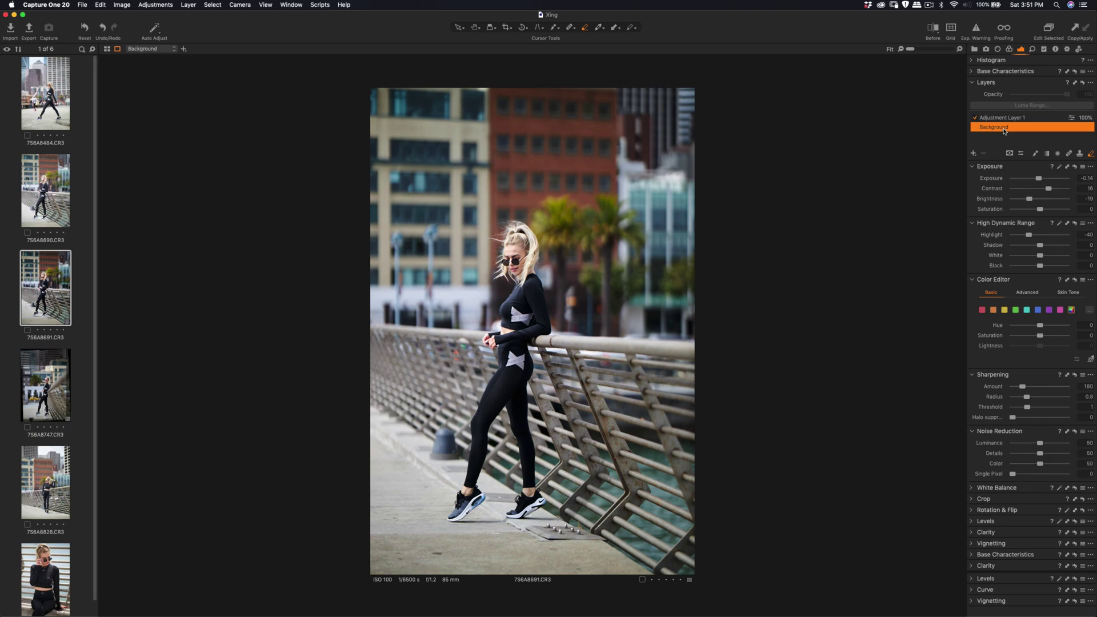
left_click_drag(1027, 199, 1026, 199)
left_click_drag(1040, 180, 1039, 181)
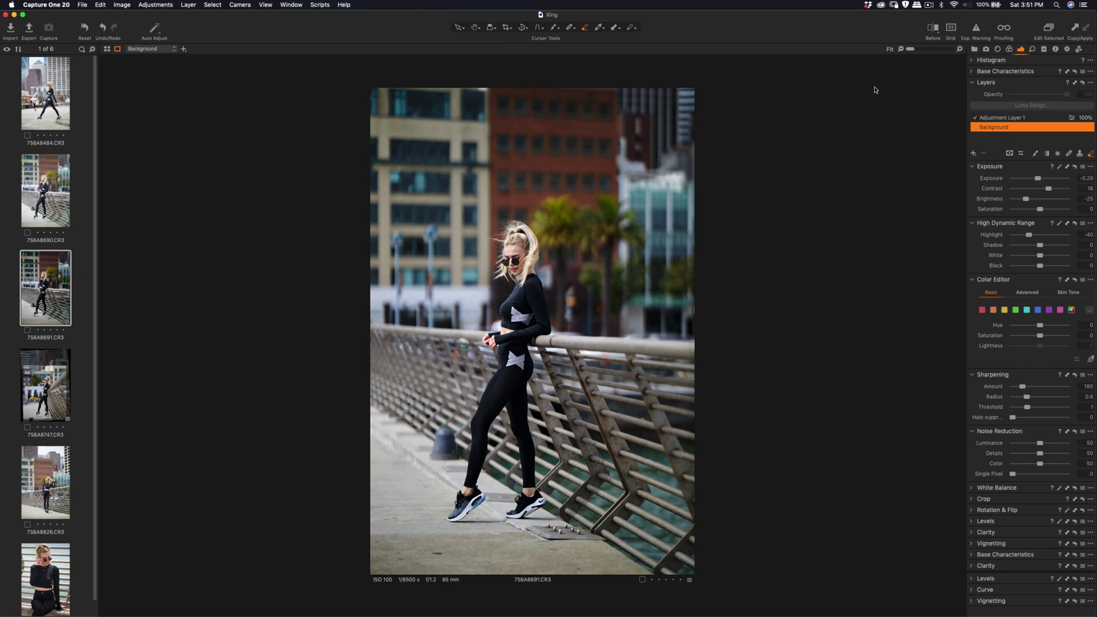
Step: Crop the photo to about 13.08 by 16.35 in around the woman, trimming mostly the upper part, and apply the crop
left_click(506, 28)
left_click_drag(690, 91, 690, 169)
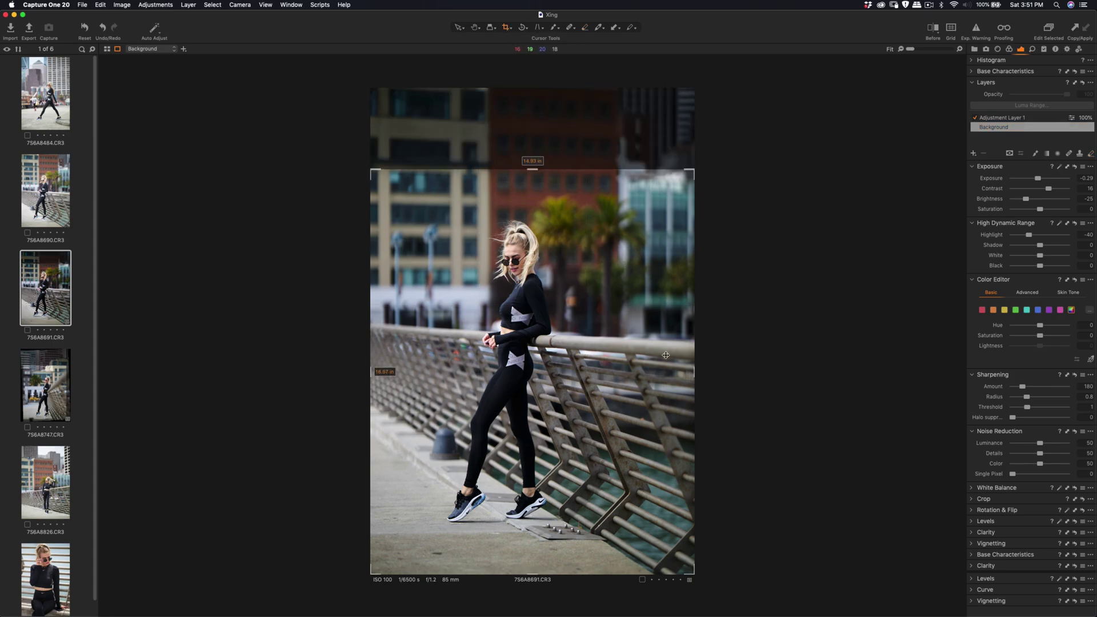
left_click_drag(692, 573, 631, 542)
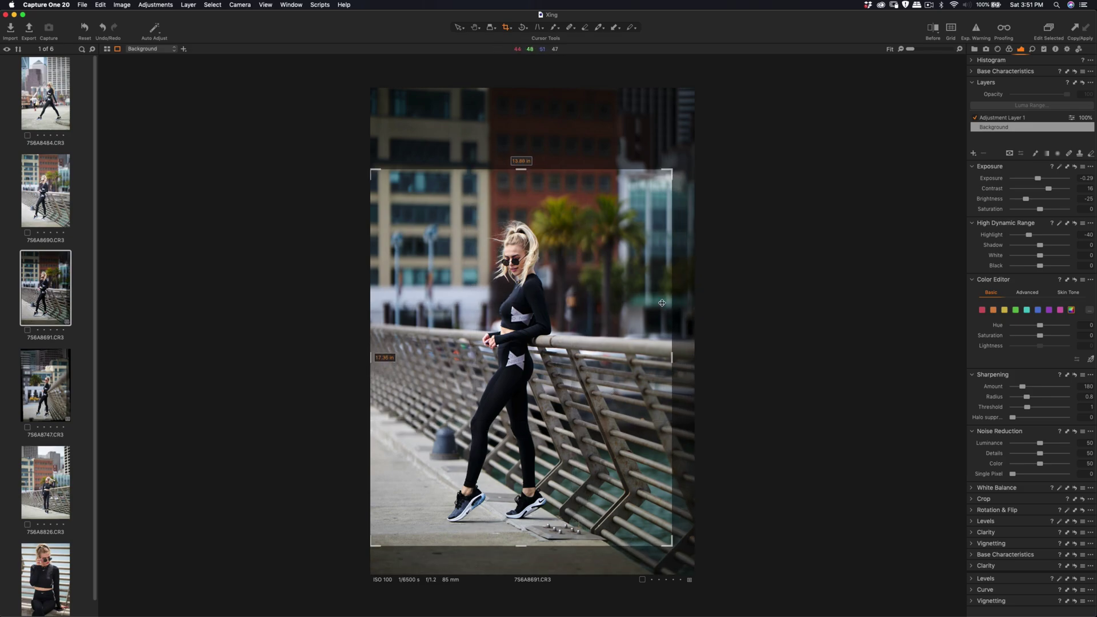
left_click_drag(671, 170, 622, 187)
left_click_drag(601, 259, 589, 250)
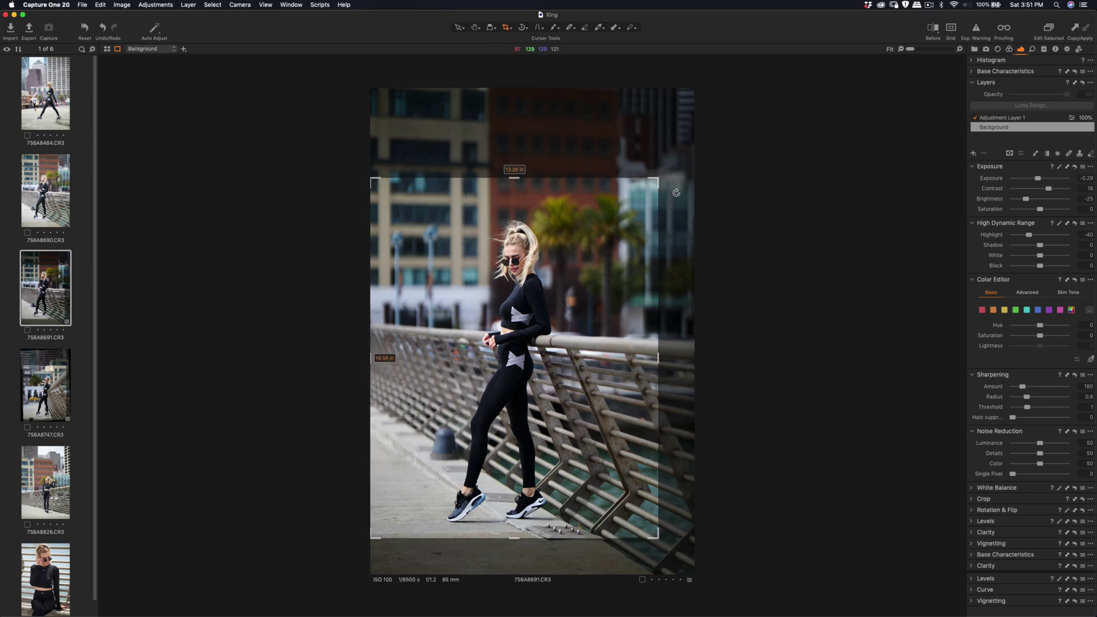
left_click_drag(671, 178, 670, 178)
left_click_drag(568, 224, 560, 234)
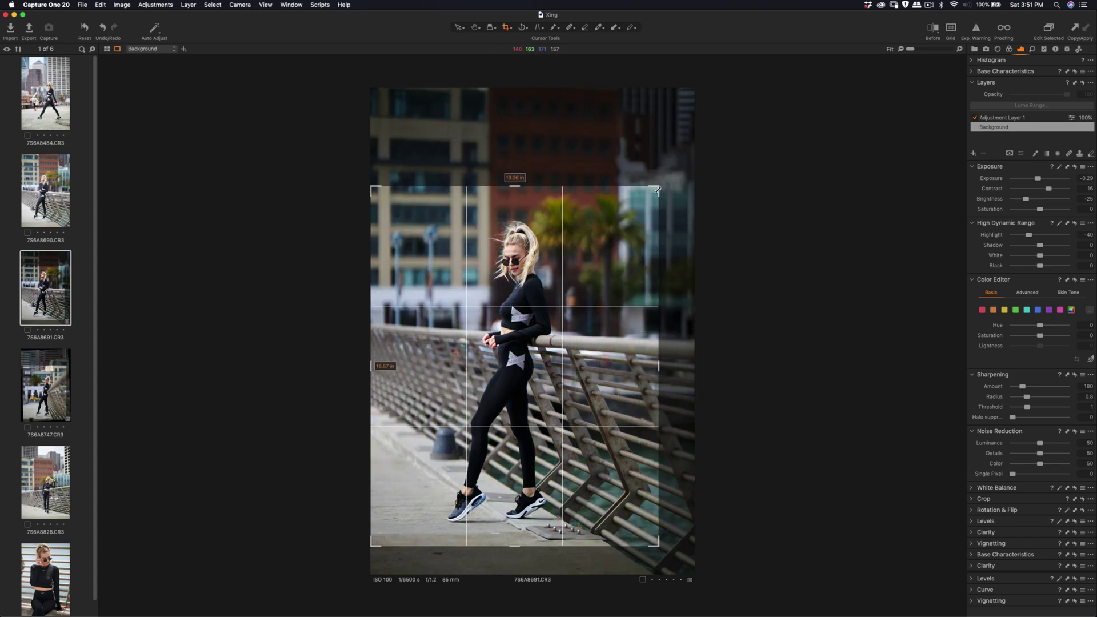
left_click_drag(647, 190, 610, 246)
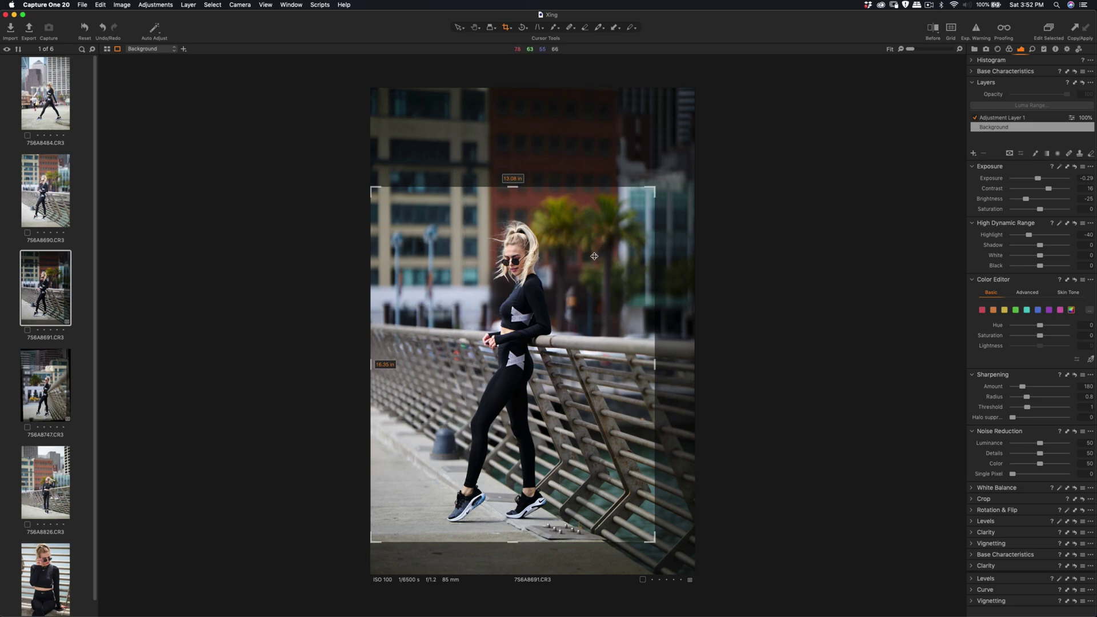
left_click(477, 27)
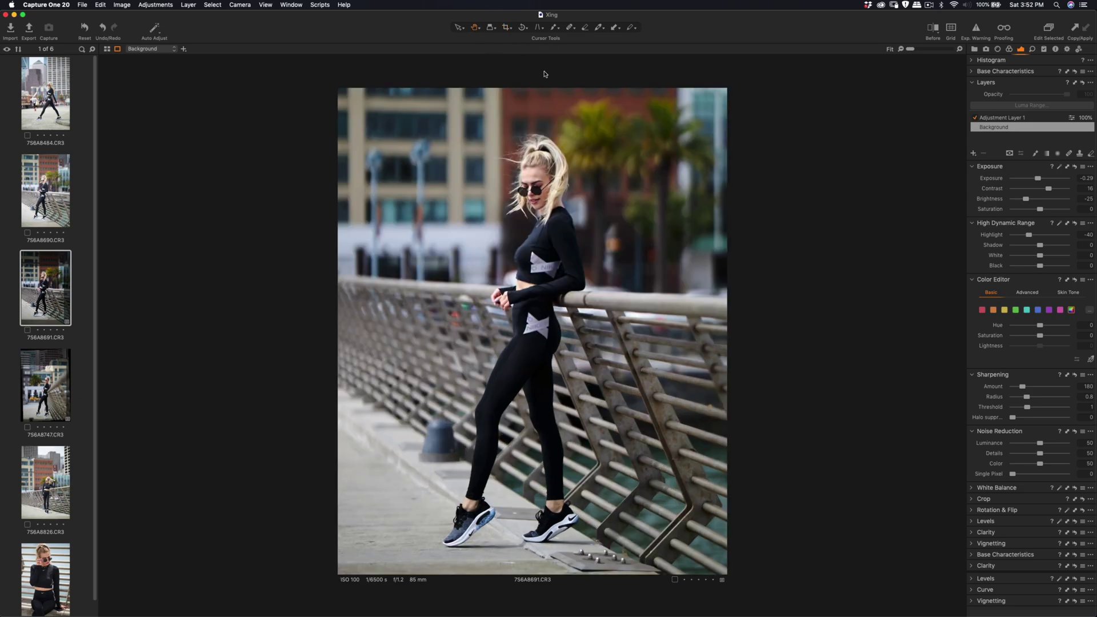
Step: Compare the before and after versions of the cropped photo, both close up on the woman's face and at full frame
scroll(539, 193, "up", 2)
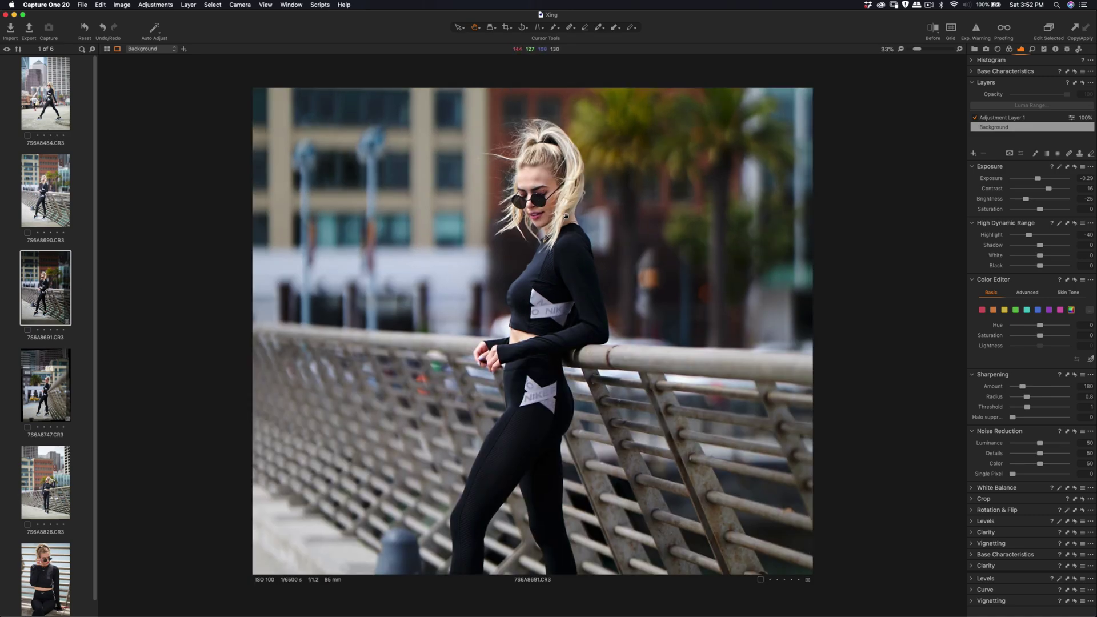
scroll(566, 216, "up", 3)
scroll(557, 212, "down", 2)
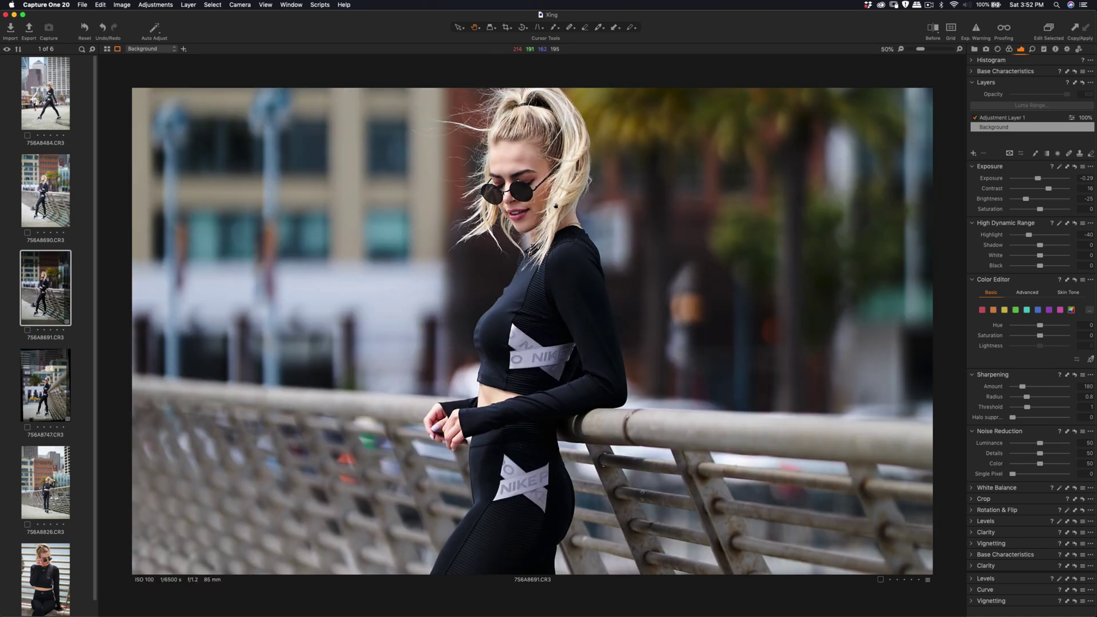
left_click_drag(533, 178, 531, 227)
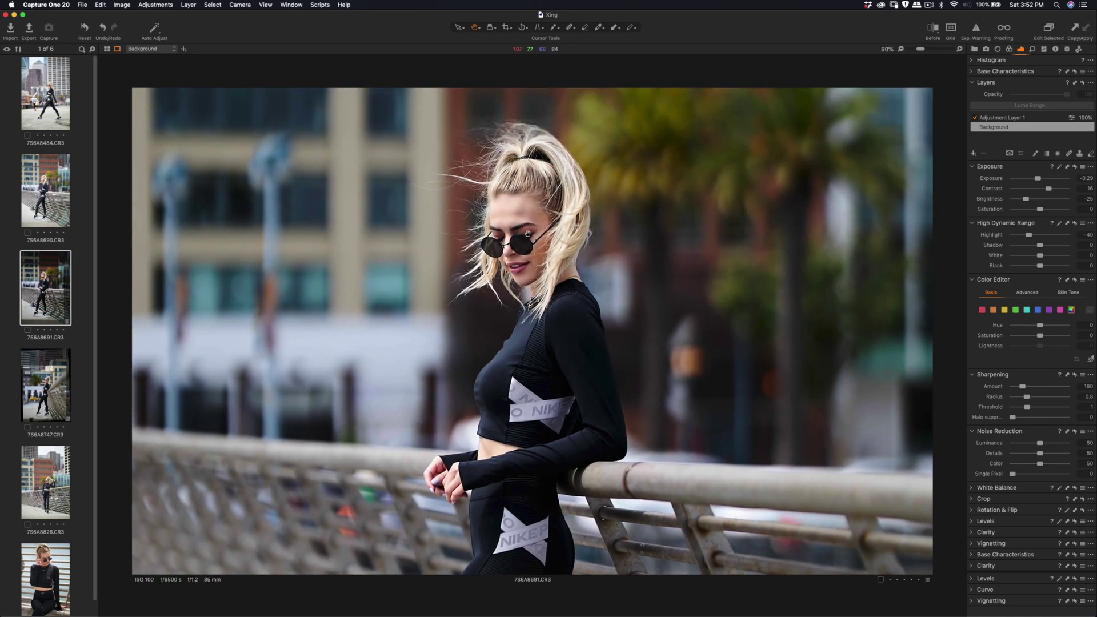
left_click(933, 27)
left_click_drag(533, 331, 389, 331)
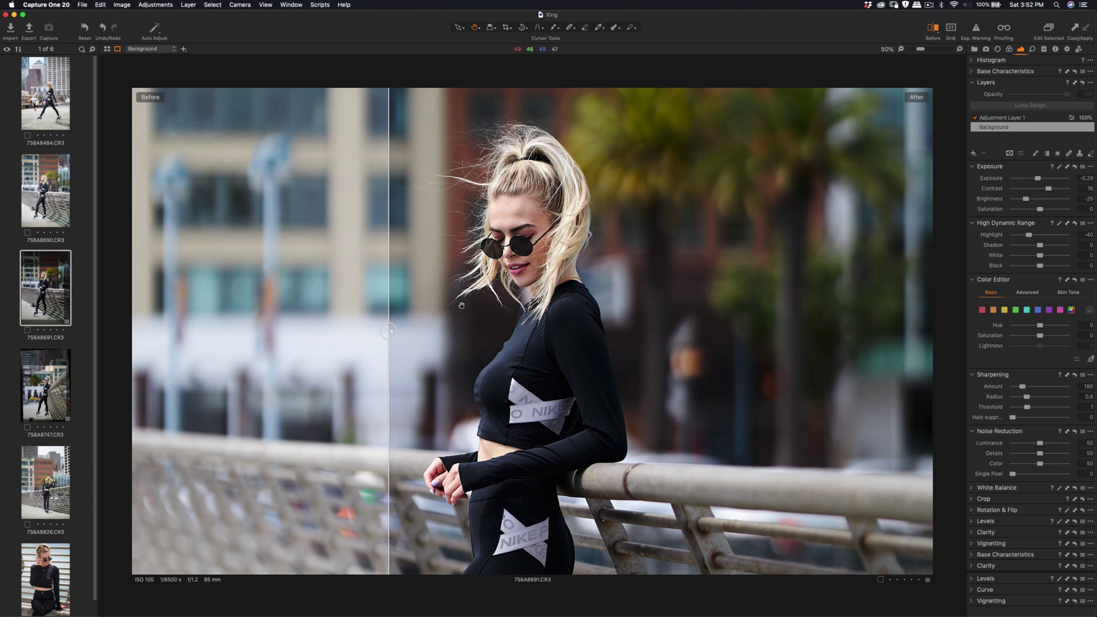
left_click(523, 246)
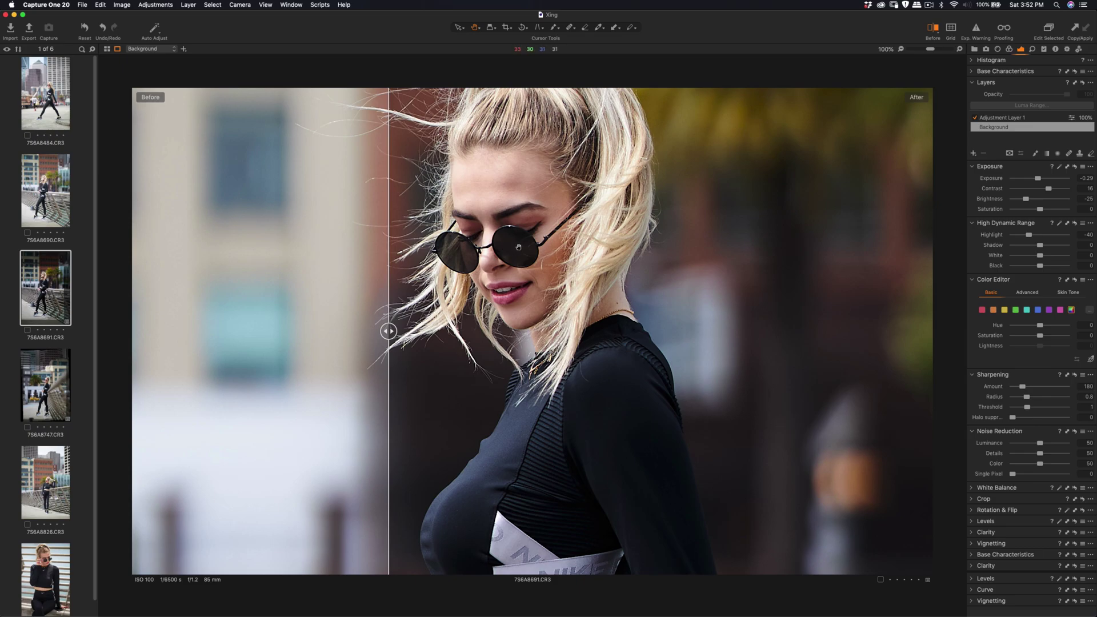
left_click(513, 264)
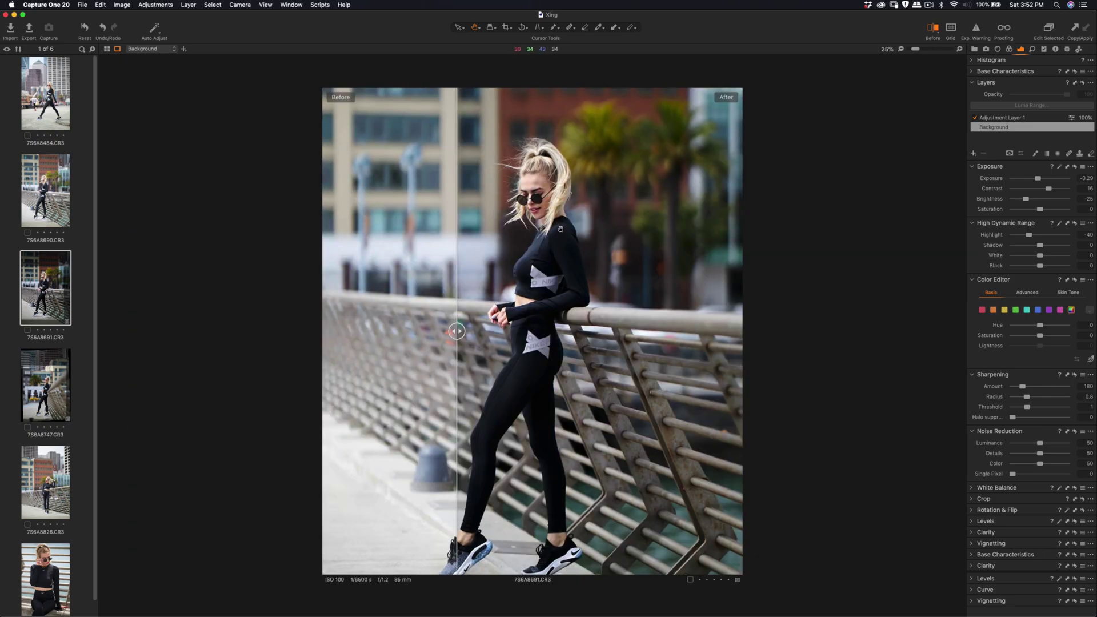
left_click_drag(463, 323, 363, 297)
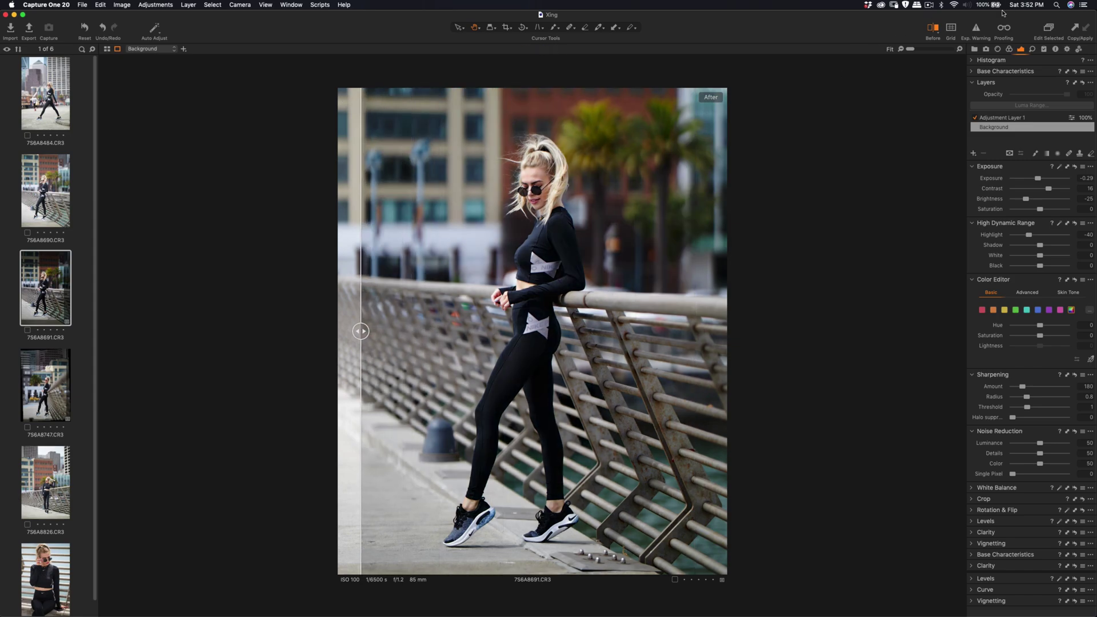
left_click(934, 28)
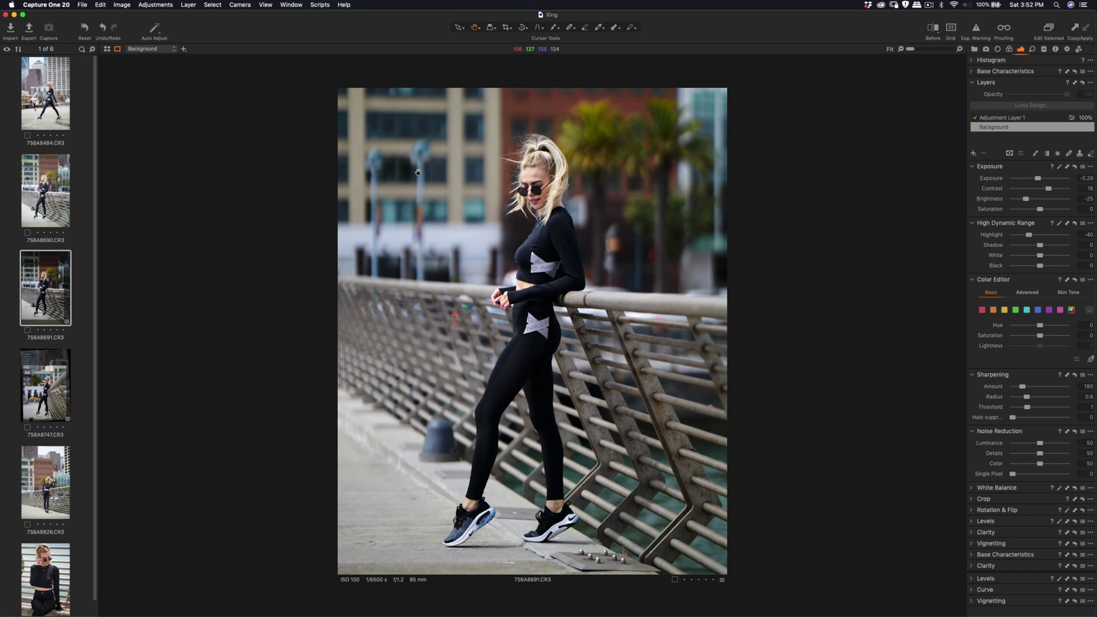
Step: Reduce the saturation of the blue tones and shift their hue slightly in the Color Editor
left_click(1038, 310)
left_click_drag(1041, 338, 1030, 338)
left_click_drag(1033, 327, 1034, 327)
Step: Open photo 756A8826.CR3 and apply the adjustments copied from photo 756A8691.CR3 to it
left_click(48, 399)
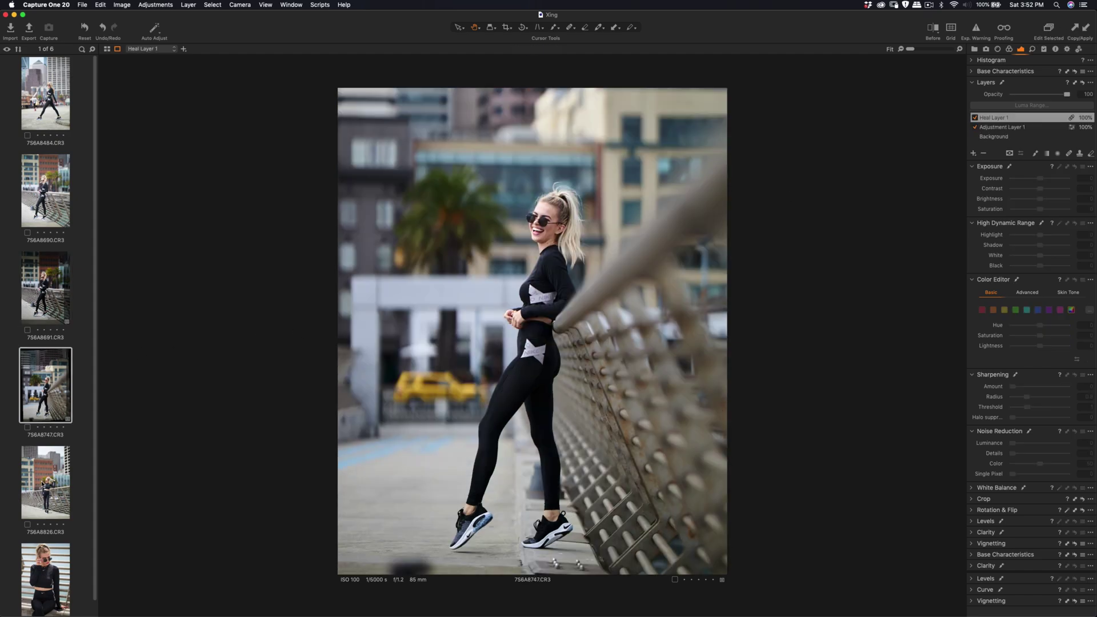
left_click(42, 485)
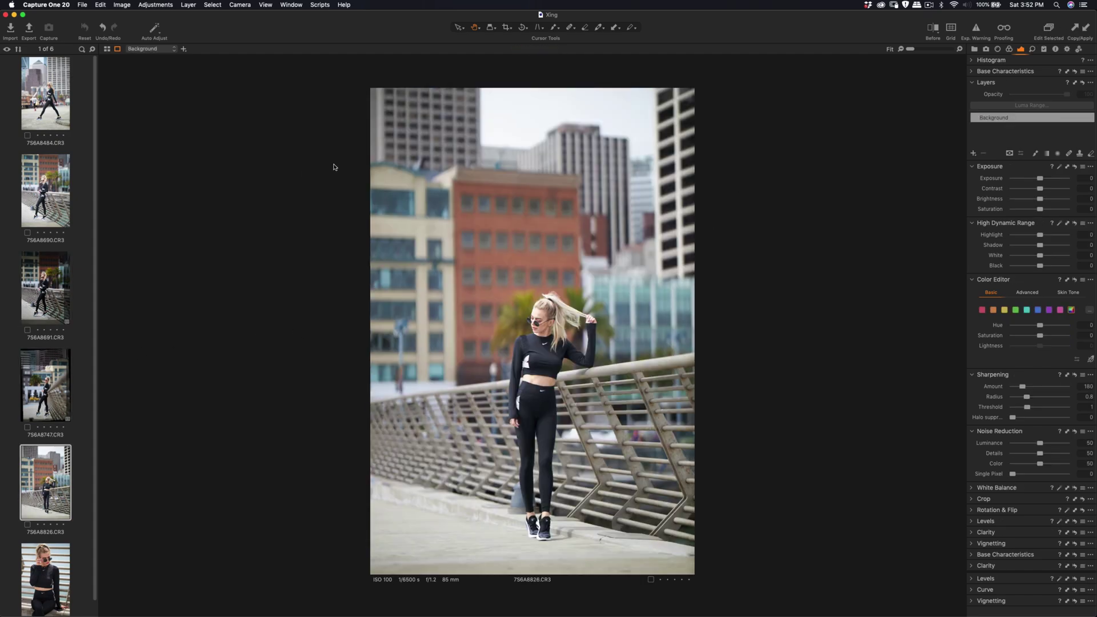
left_click(1087, 29)
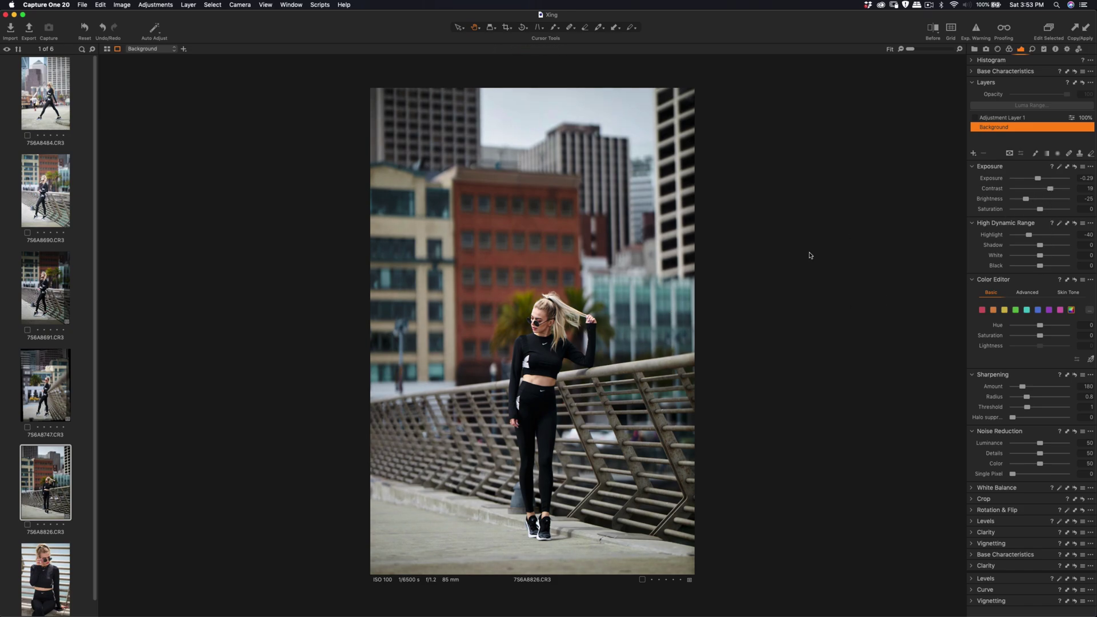
Step: Add a second adjustment layer and brush a mask over the woman, including her raised arm and shoes
left_click(974, 153)
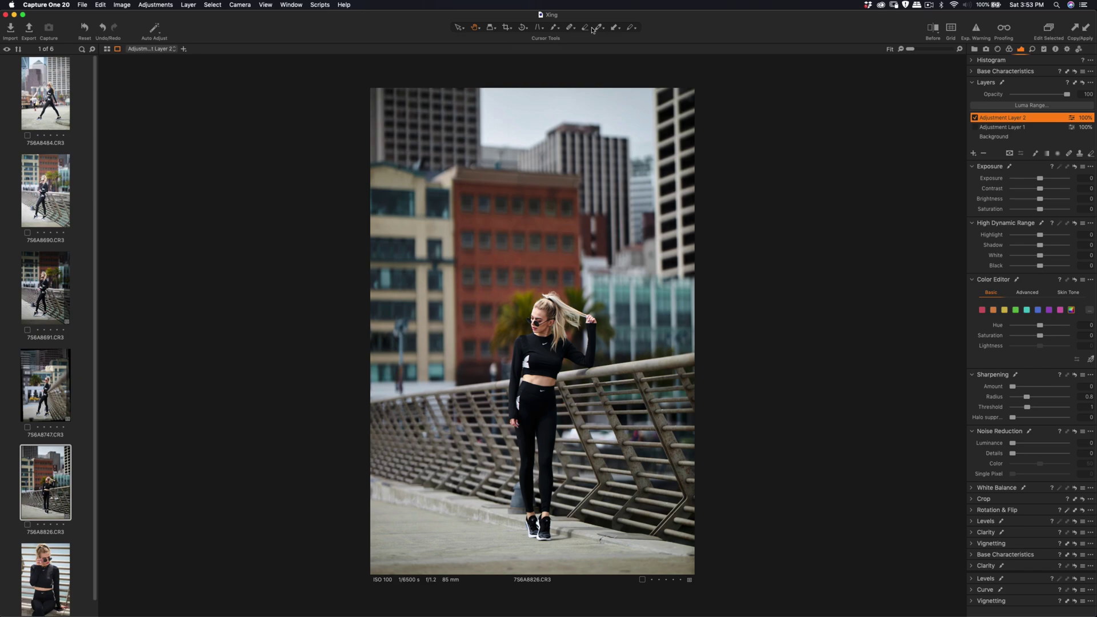
left_click(555, 28)
mouse_move(546, 303)
left_mouse_down()
mouse_move(543, 343)
mouse_move(577, 311)
mouse_move(588, 320)
mouse_move(551, 360)
mouse_move(591, 340)
mouse_move(565, 357)
mouse_move(525, 354)
mouse_move(516, 431)
mouse_move(535, 379)
mouse_move(544, 403)
mouse_move(551, 351)
mouse_move(521, 350)
mouse_move(552, 297)
mouse_move(543, 294)
left_mouse_up()
mouse_move(544, 381)
left_mouse_down()
mouse_move(534, 502)
mouse_move(529, 427)
mouse_move(525, 449)
mouse_move(535, 504)
mouse_move(548, 446)
mouse_move(545, 533)
mouse_move(532, 507)
left_mouse_up()
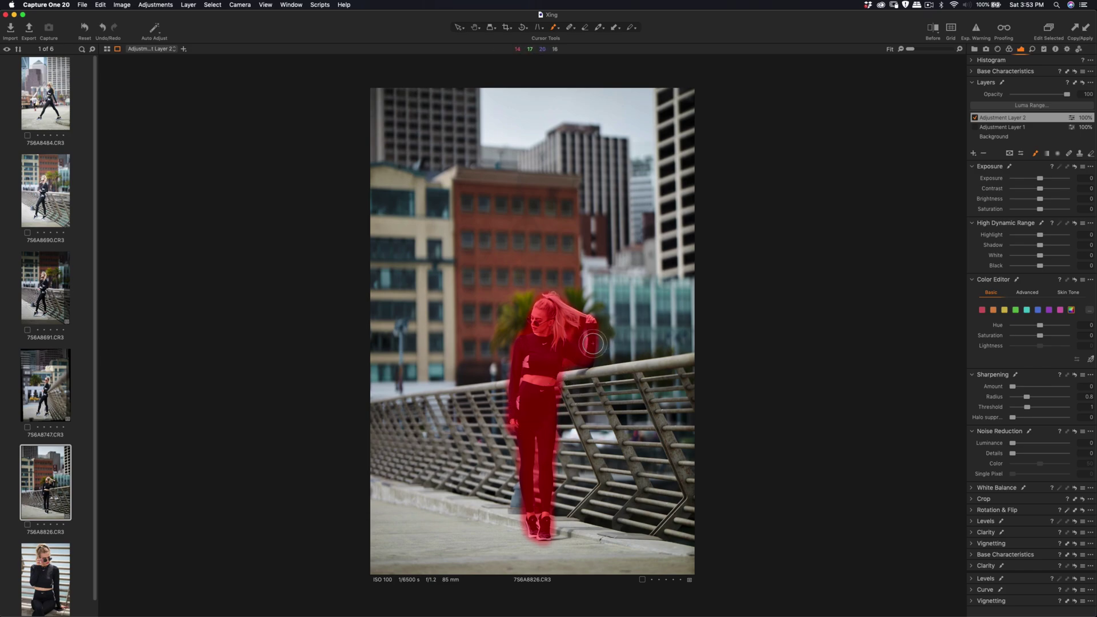
Step: Hide the mask and sharpen the masked woman with amount 154, radius 0.7 and threshold 0.7
key("m")
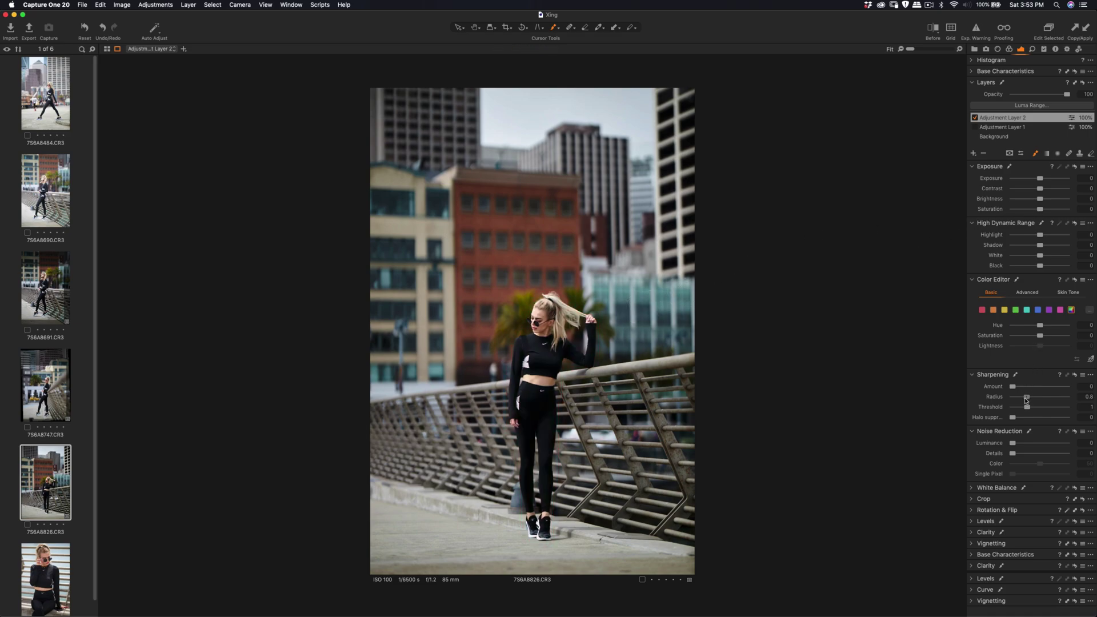
left_click_drag(1013, 386, 1024, 390)
scroll(571, 339, "up", 3)
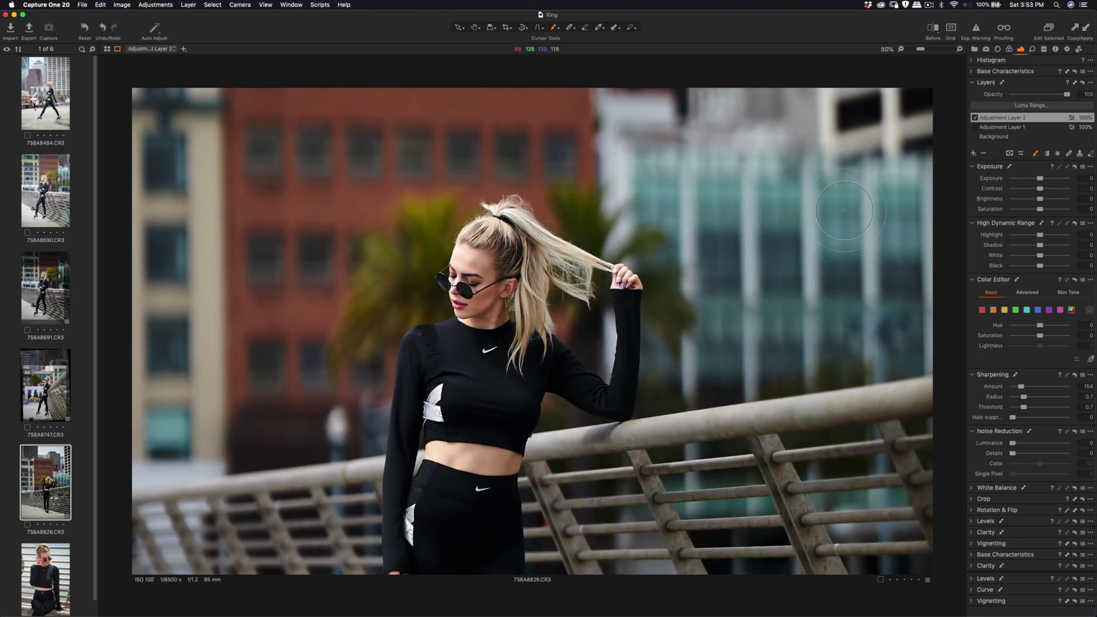
Step: Set the background layer's brightness to -30 and highlight to -52
left_click(997, 137)
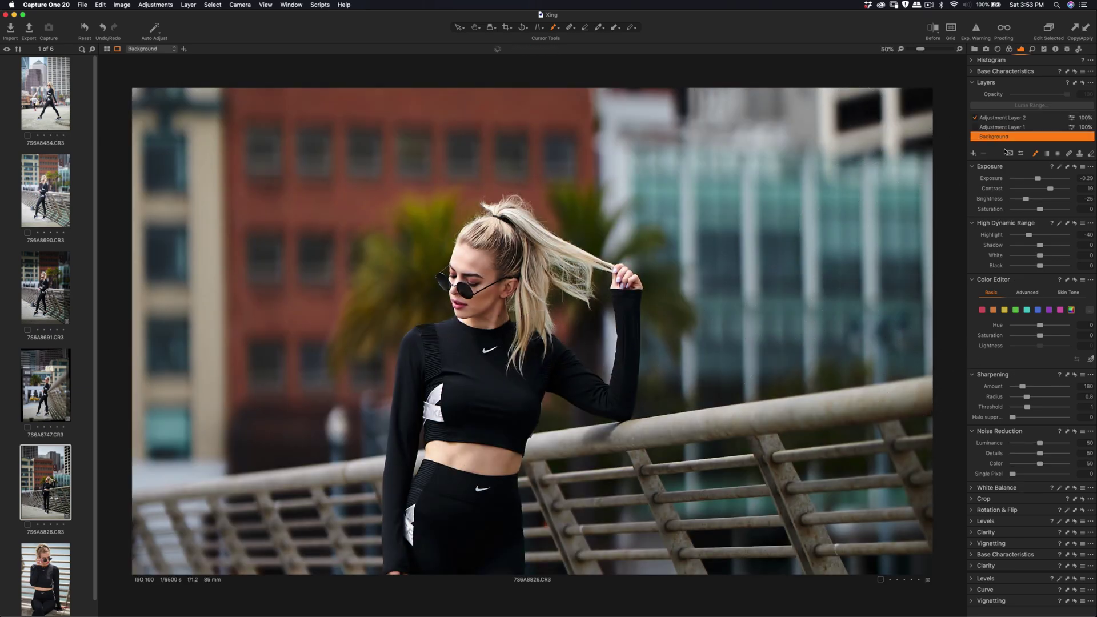
left_click_drag(1031, 201, 1027, 201)
Step: Compare the before and after versions of the photo around the woman's upper body, and return to the full-frame view
left_click(933, 29)
mouse_move(533, 336)
left_mouse_down()
mouse_move(700, 331)
mouse_move(289, 326)
left_mouse_up()
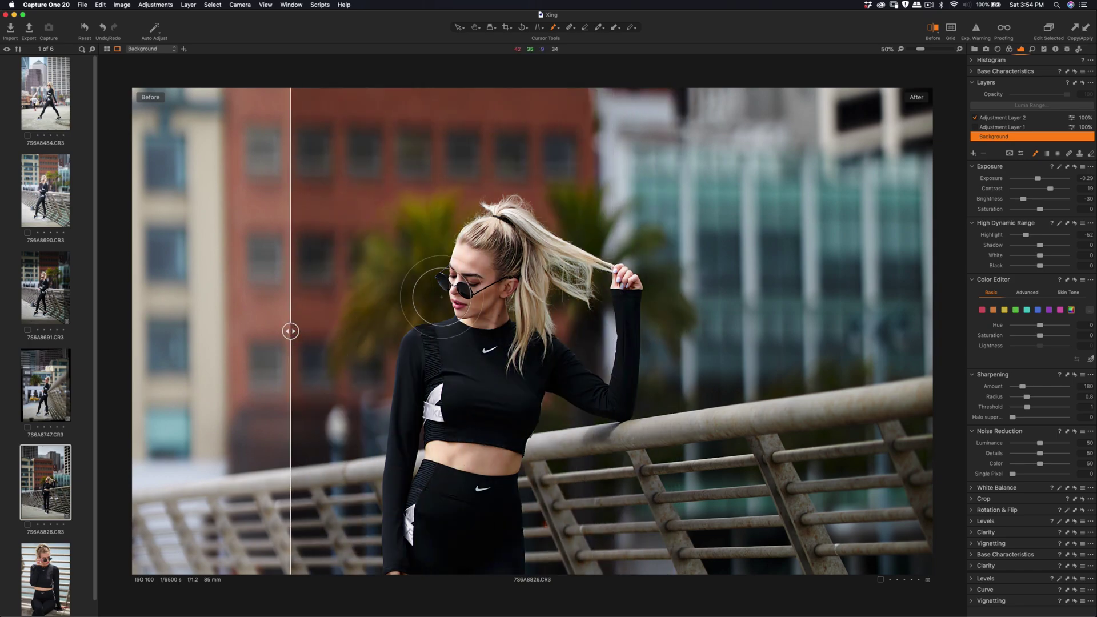
scroll(474, 283, "up", 4)
scroll(486, 292, "down", 4)
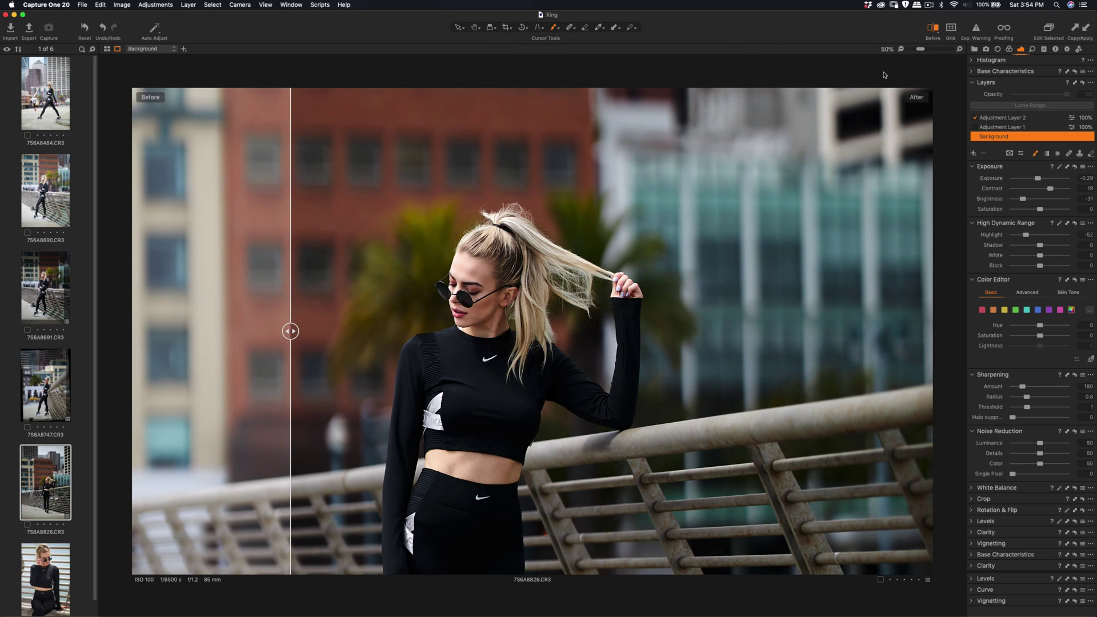
left_click(932, 33)
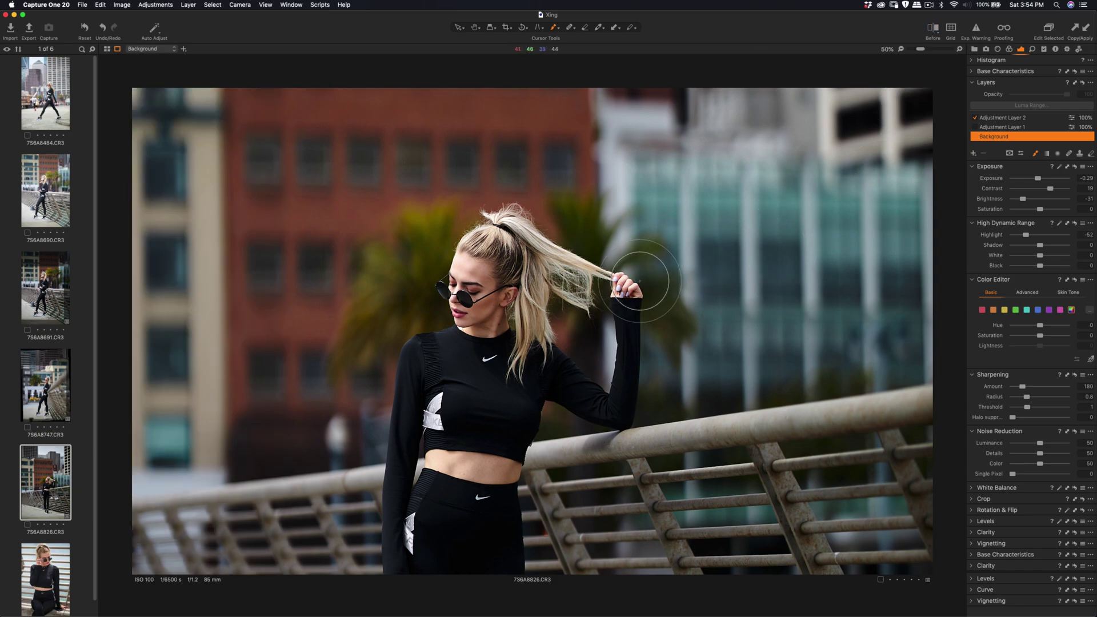
key("super+0")
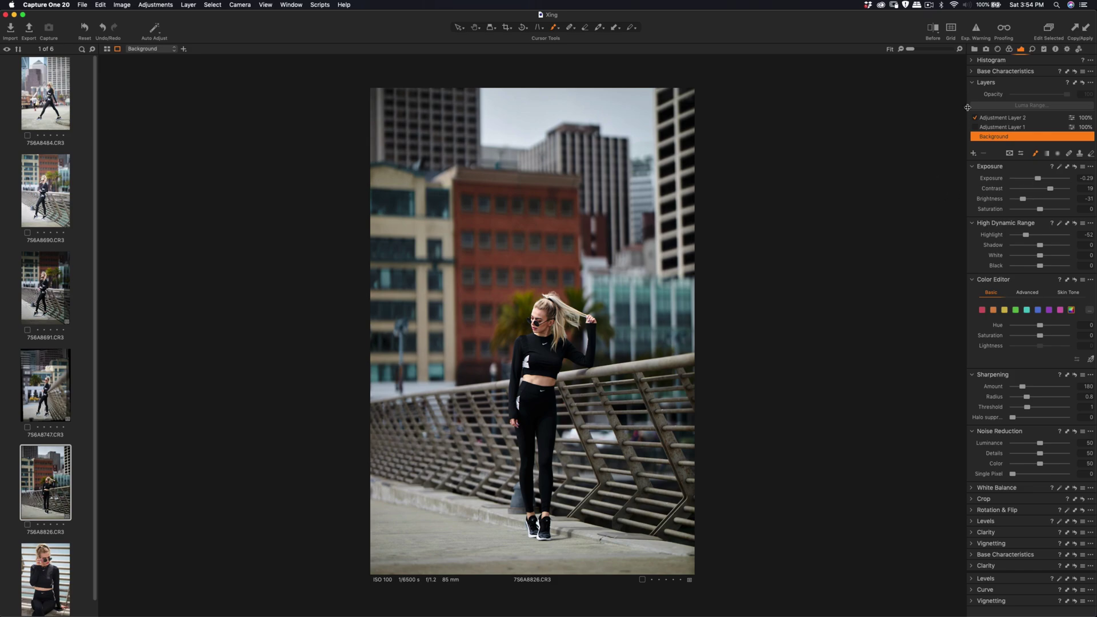
Step: Crop the photo to about 12.05 × 15.07 in around the woman on the bridge, removing most of the buildings above her, and apply it
left_click(506, 28)
left_click_drag(674, 93, 679, 105)
left_click_drag(369, 168, 418, 225)
left_click_drag(543, 290, 537, 291)
left_click_drag(548, 234, 548, 247)
left_click_drag(542, 278, 542, 278)
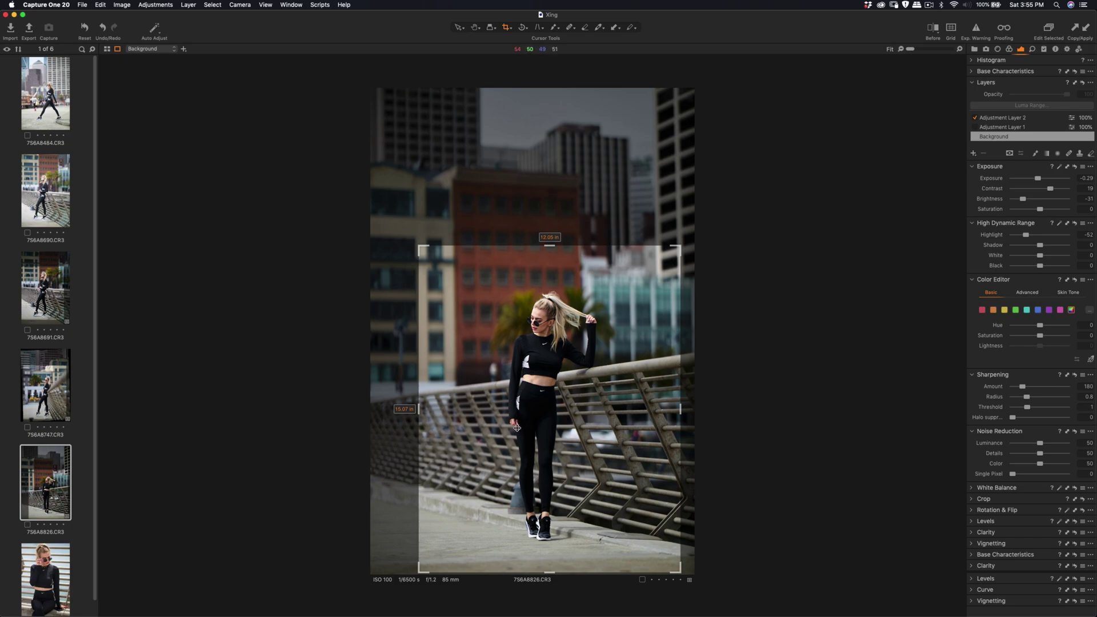
left_click_drag(489, 387, 488, 386)
left_click_drag(611, 371, 611, 373)
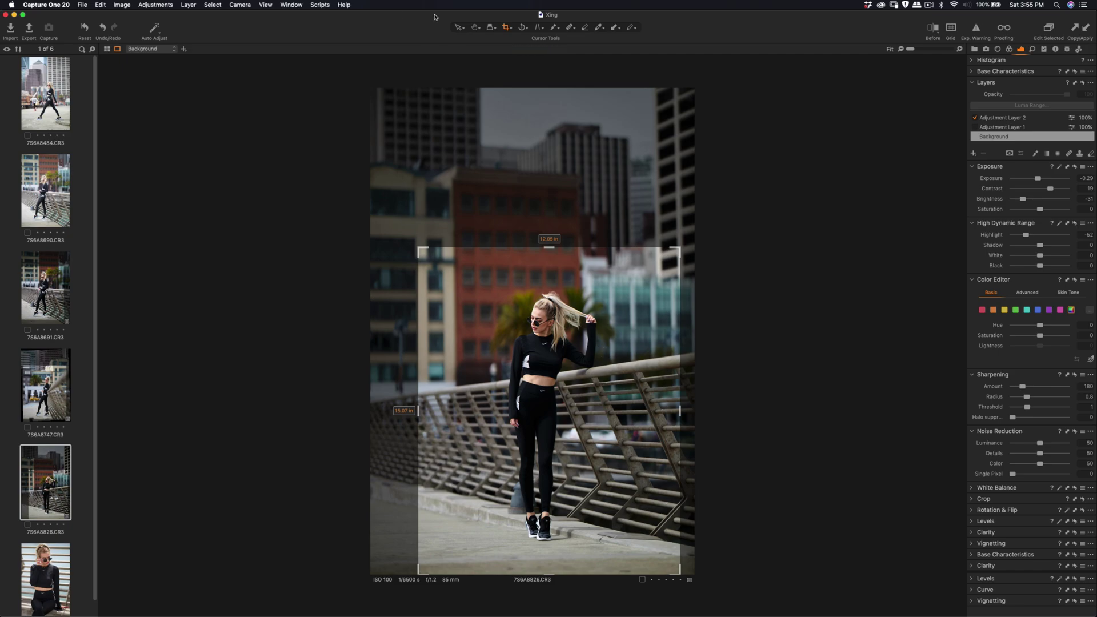
left_click(476, 27)
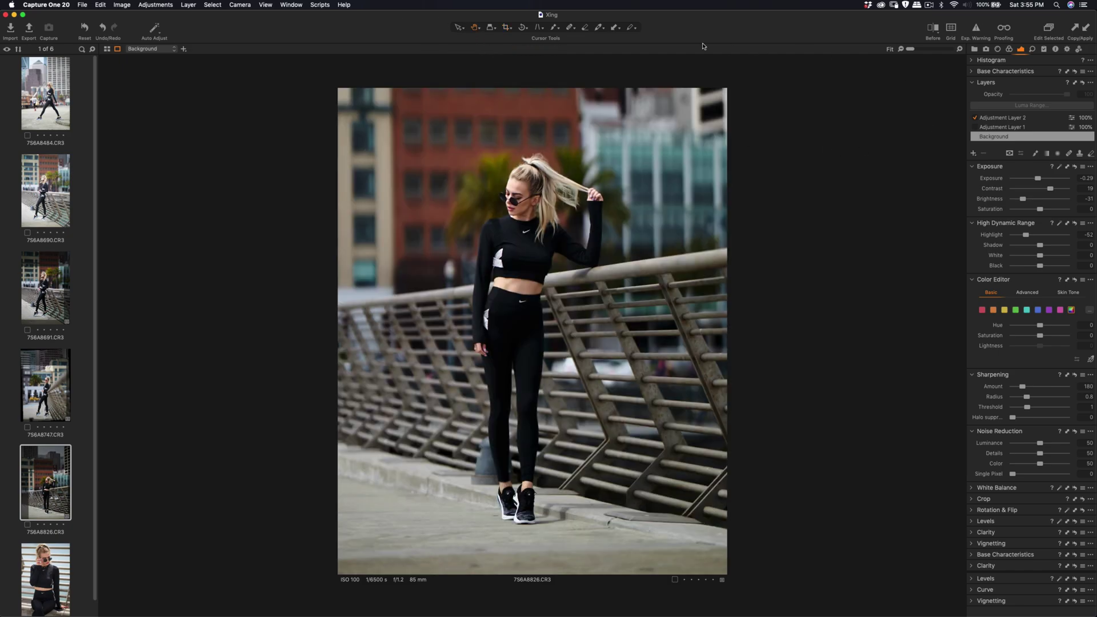
Step: Reopen the crop, shift its frame slightly toward the photo's left edge, and apply it
left_click(505, 29)
left_click_drag(533, 283, 534, 282)
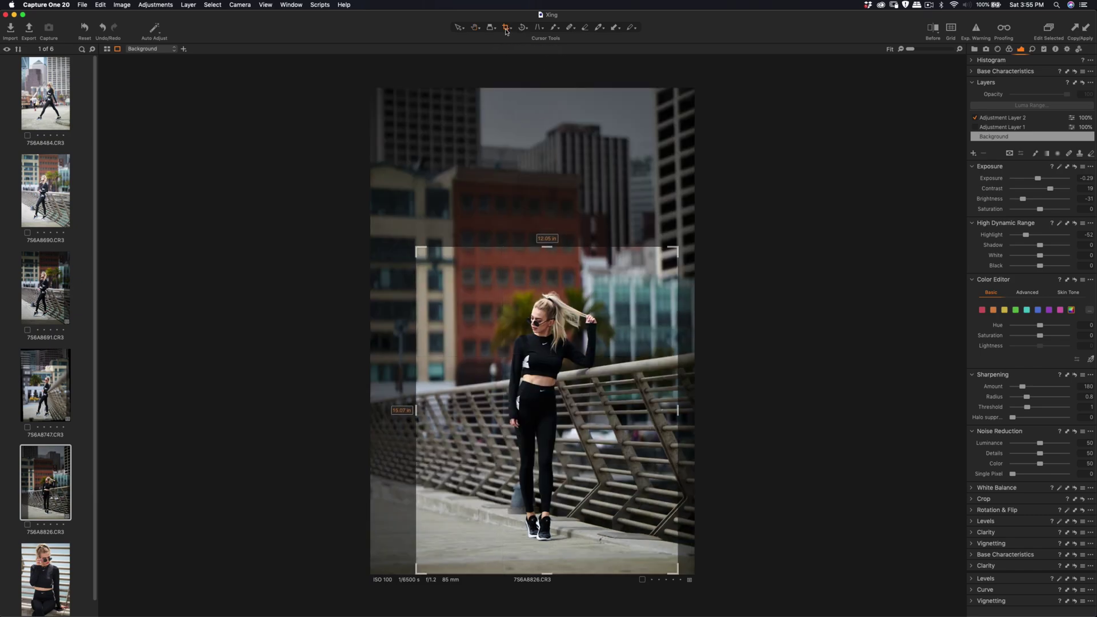
left_click(460, 29)
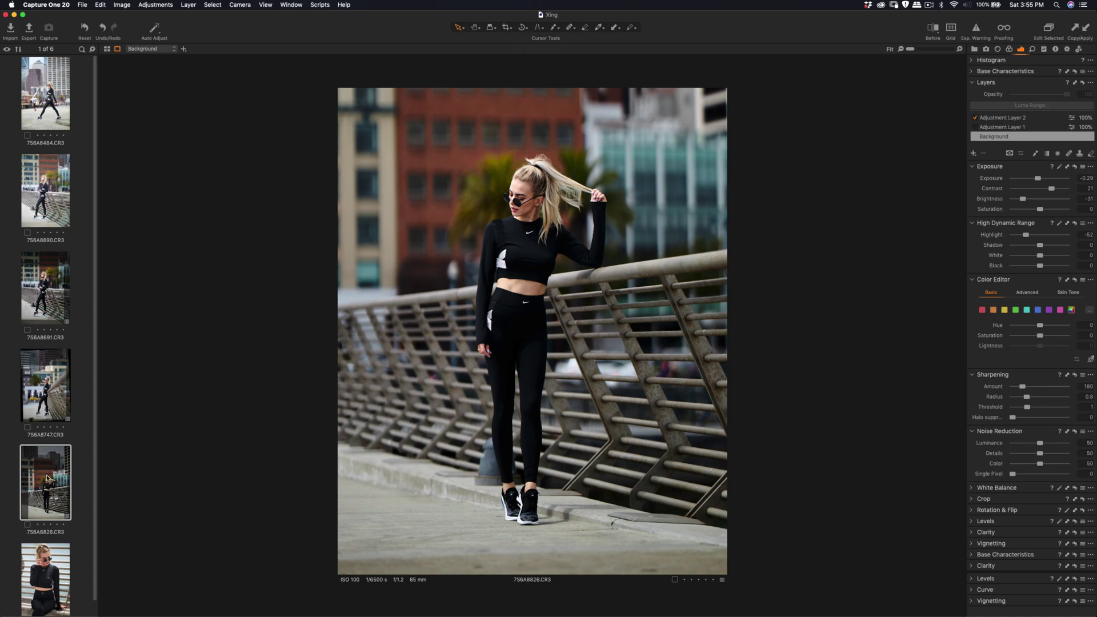
Step: Apply the copied adjustments to the photo of the woman striding across the plaza and set its brightness to -26
left_click(38, 118)
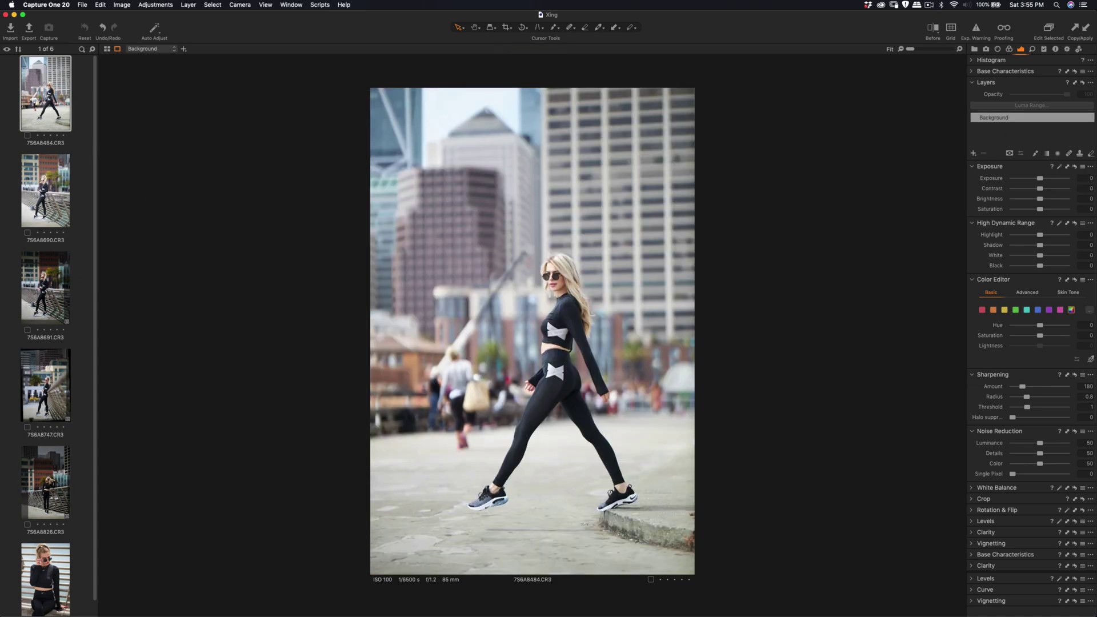
left_click(1086, 30)
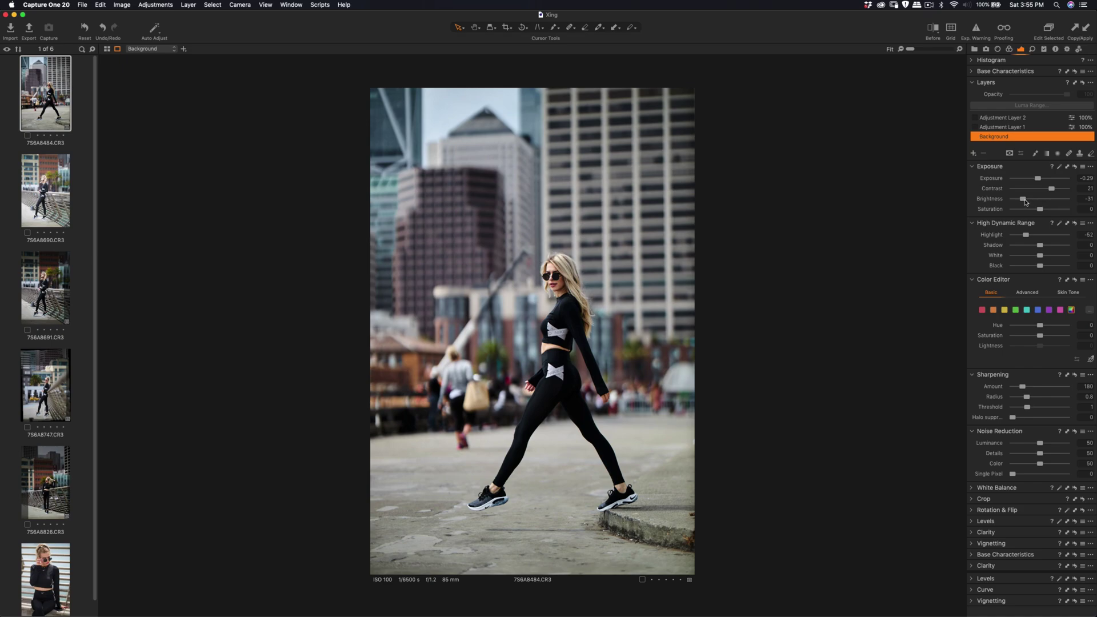
left_click_drag(1026, 198, 1030, 201)
Step: Add a third adjustment layer, brush a mask over the striding woman, and increase the sharpening of the masked area
left_click(974, 153)
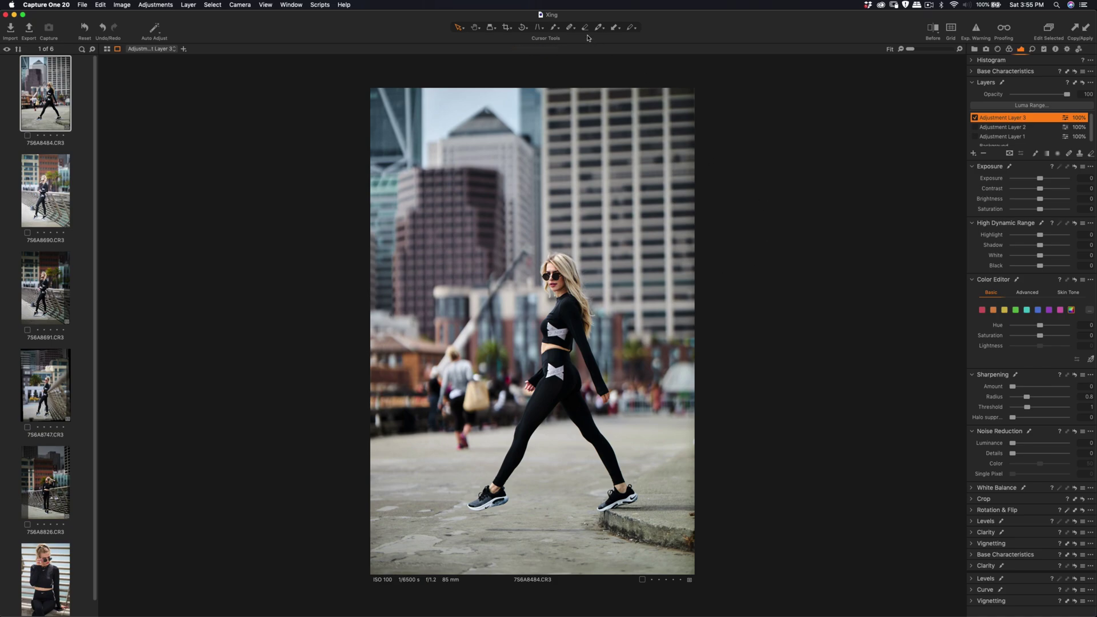
left_click(554, 28)
mouse_move(555, 268)
left_mouse_down()
mouse_move(557, 280)
mouse_move(560, 269)
mouse_move(569, 275)
mouse_move(556, 291)
mouse_move(571, 332)
mouse_move(562, 258)
mouse_move(578, 334)
mouse_move(543, 325)
mouse_move(556, 345)
mouse_move(542, 403)
mouse_move(511, 468)
mouse_move(480, 500)
mouse_move(503, 500)
mouse_move(486, 486)
left_mouse_up()
mouse_move(530, 386)
left_mouse_down()
mouse_move(551, 356)
mouse_move(550, 324)
mouse_move(565, 313)
mouse_move(559, 284)
mouse_move(568, 400)
mouse_move(568, 377)
mouse_move(573, 389)
mouse_move(563, 395)
mouse_move(613, 494)
mouse_move(599, 507)
mouse_move(625, 495)
mouse_move(594, 432)
mouse_move(625, 498)
mouse_move(578, 369)
mouse_move(564, 363)
mouse_move(573, 332)
mouse_move(606, 409)
mouse_move(563, 297)
left_mouse_up()
left_click_drag(1013, 388, 1024, 409)
scroll(1005, 135, "down", 1)
Step: Set the background layer's exposure to -0.32, brightness to -20 and highlight to -66
left_click(1004, 142)
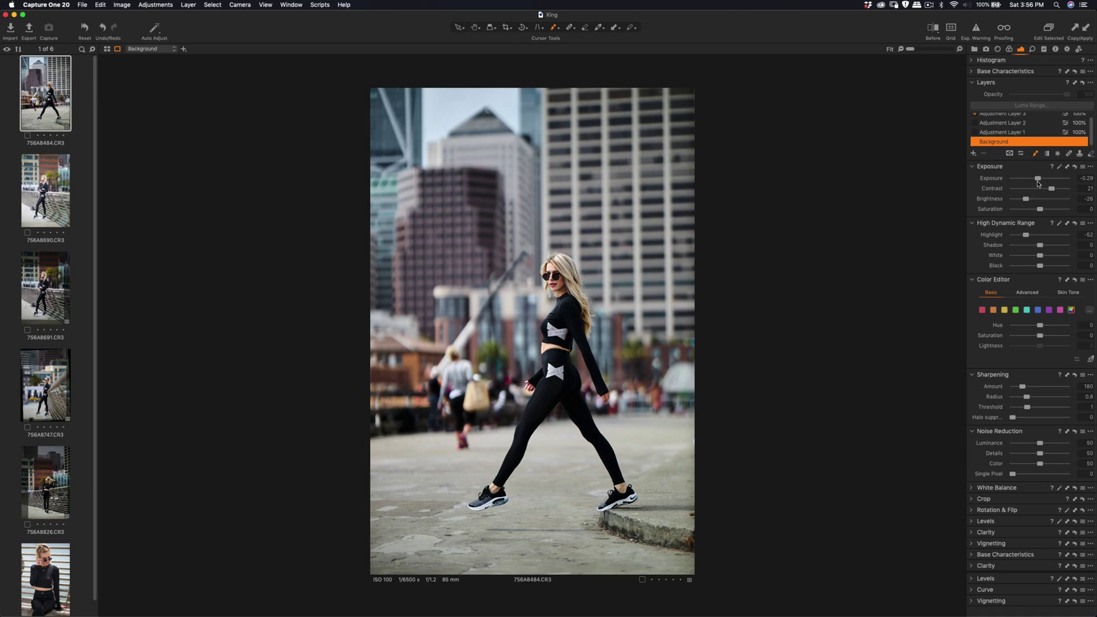
left_click_drag(1038, 181, 1039, 181)
left_click_drag(1039, 181, 1031, 199)
left_click_drag(1027, 237, 1024, 238)
Step: Compare the before and after versions around the striding woman's upper body, and return to the full-frame view
scroll(542, 294, "up", 2)
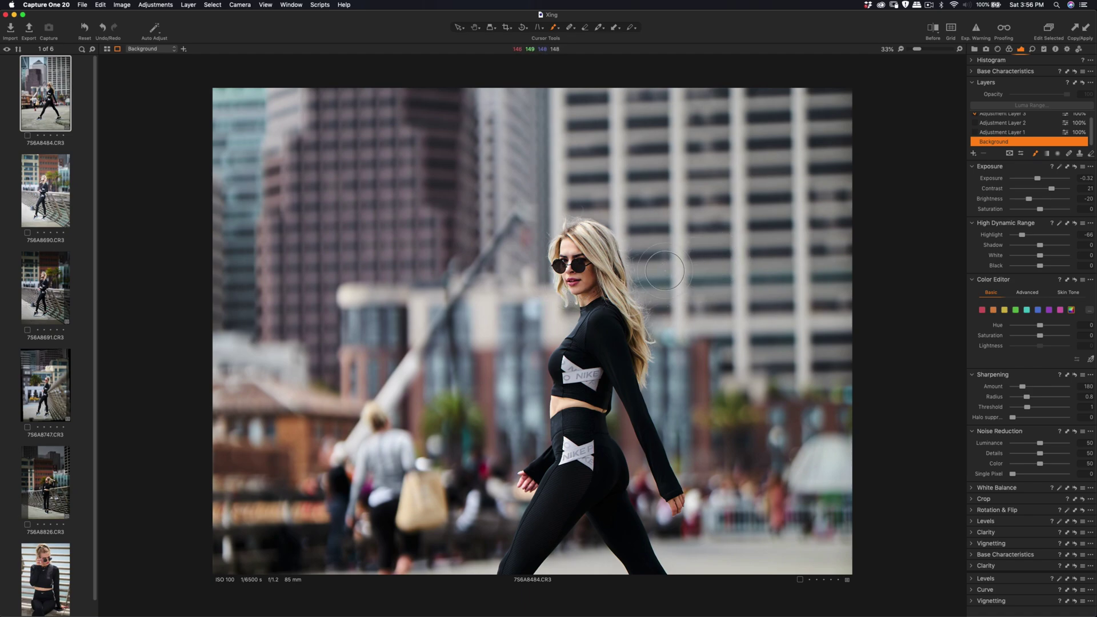
left_click(931, 32)
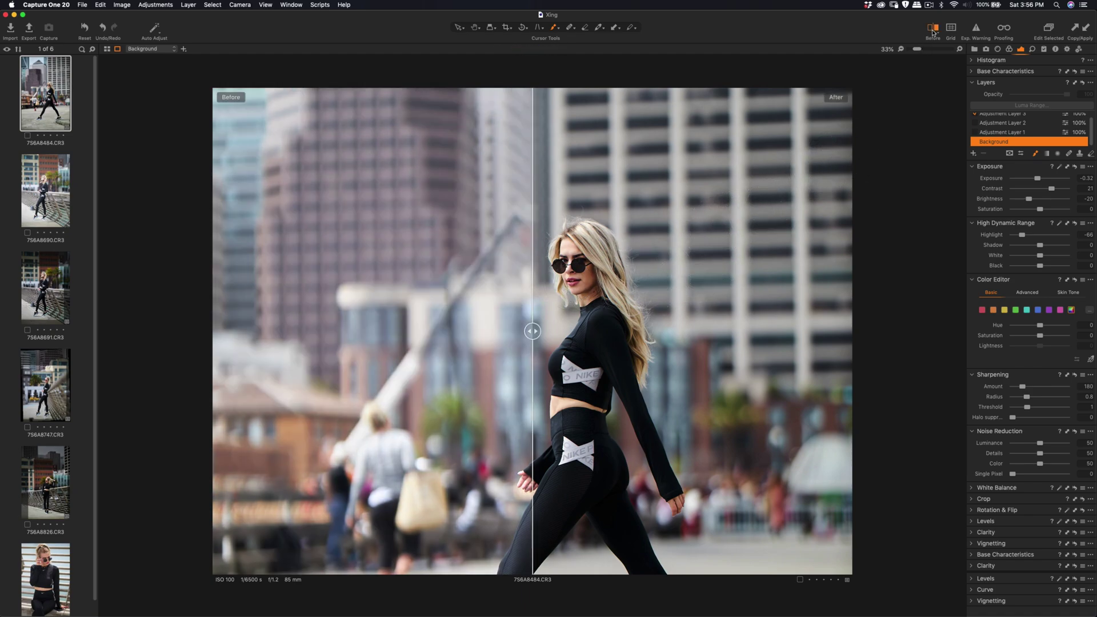
left_click_drag(535, 332, 341, 332)
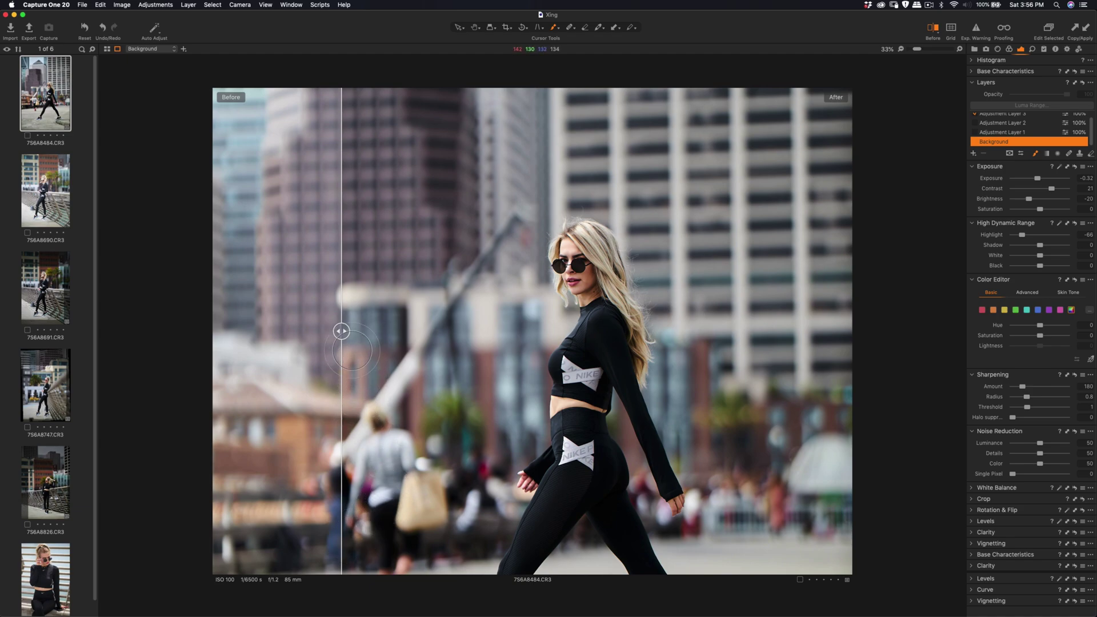
left_click_drag(341, 332, 628, 331)
left_click_drag(527, 338, 375, 324)
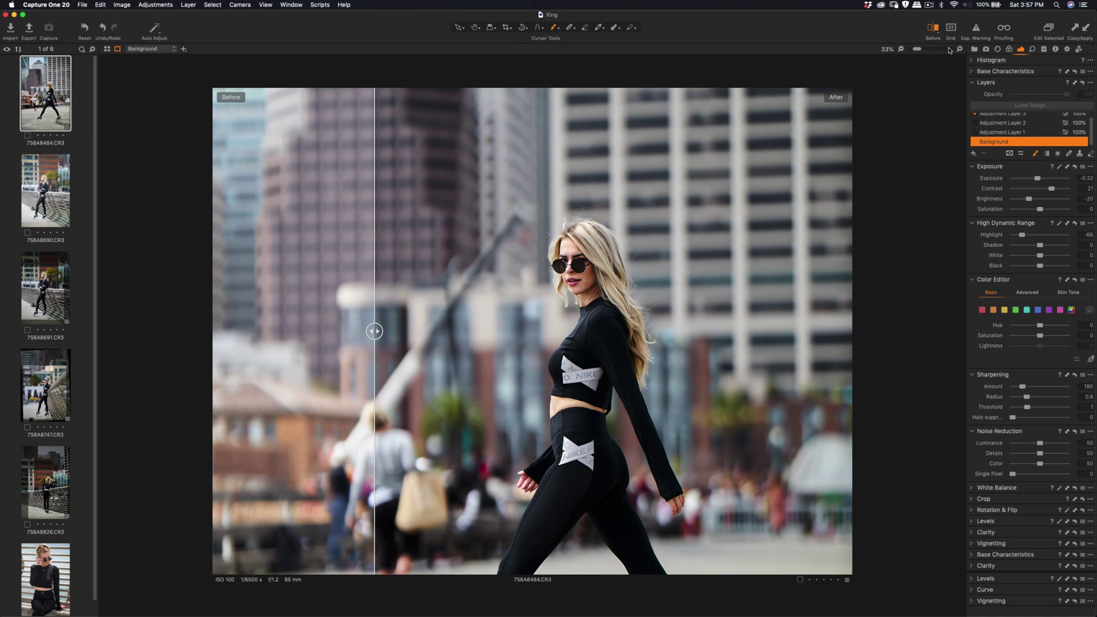
left_click(932, 29)
key("super+0")
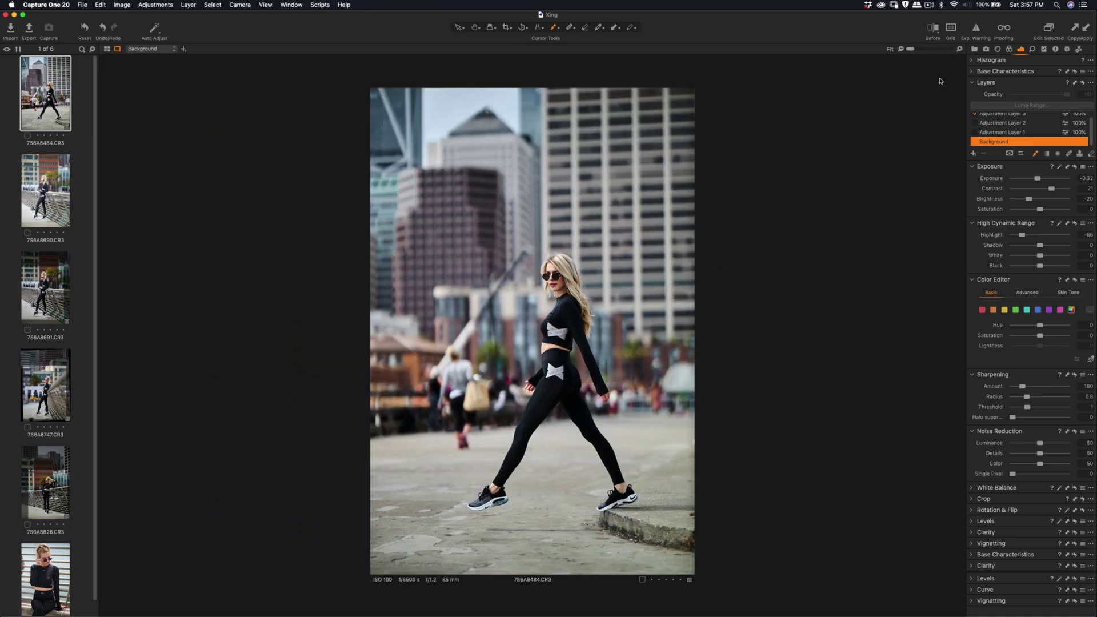
Step: Crop the striding photo to about 13.03 × 16.28 in around the woman, trimming the buildings above her, and apply it
left_click_drag(689, 91, 565, 297)
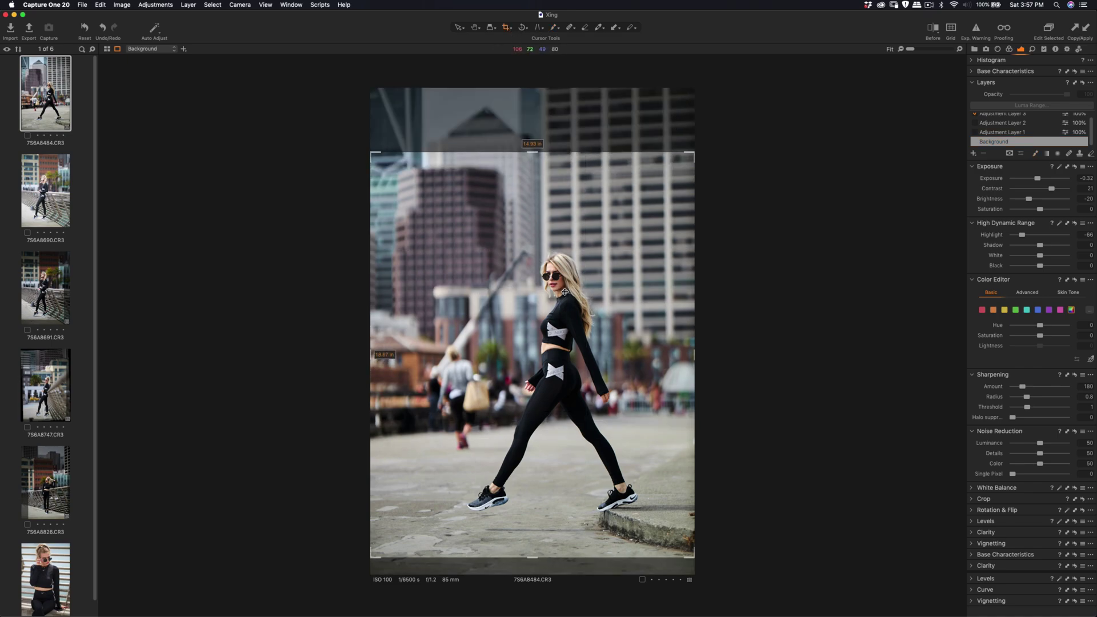
left_click_drag(372, 163, 426, 211)
left_click_drag(558, 271, 551, 263)
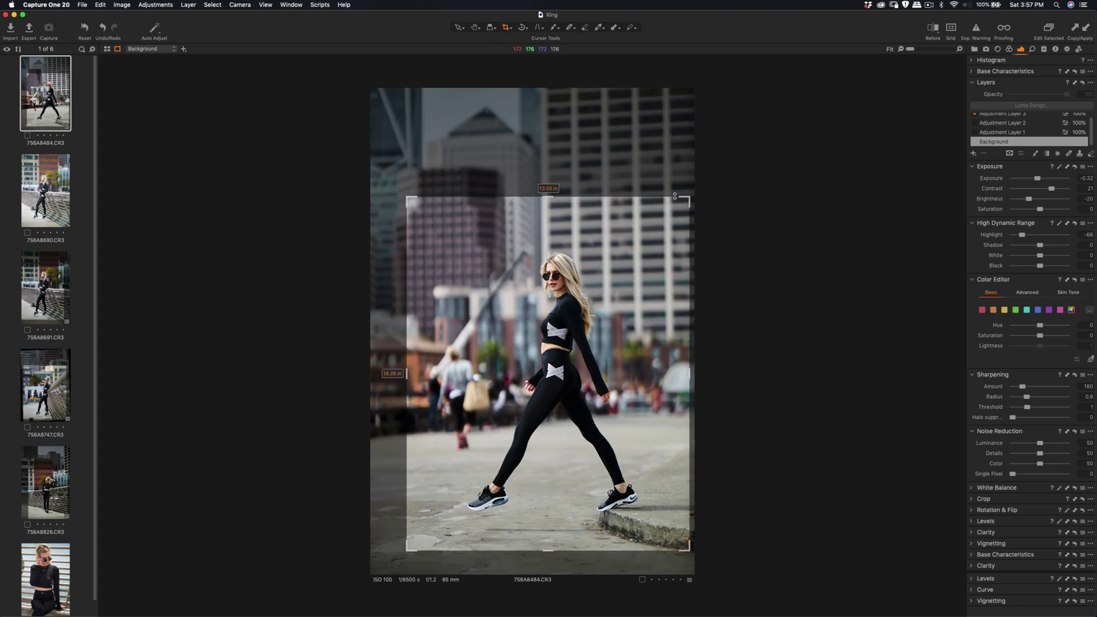
left_click_drag(693, 190, 690, 188)
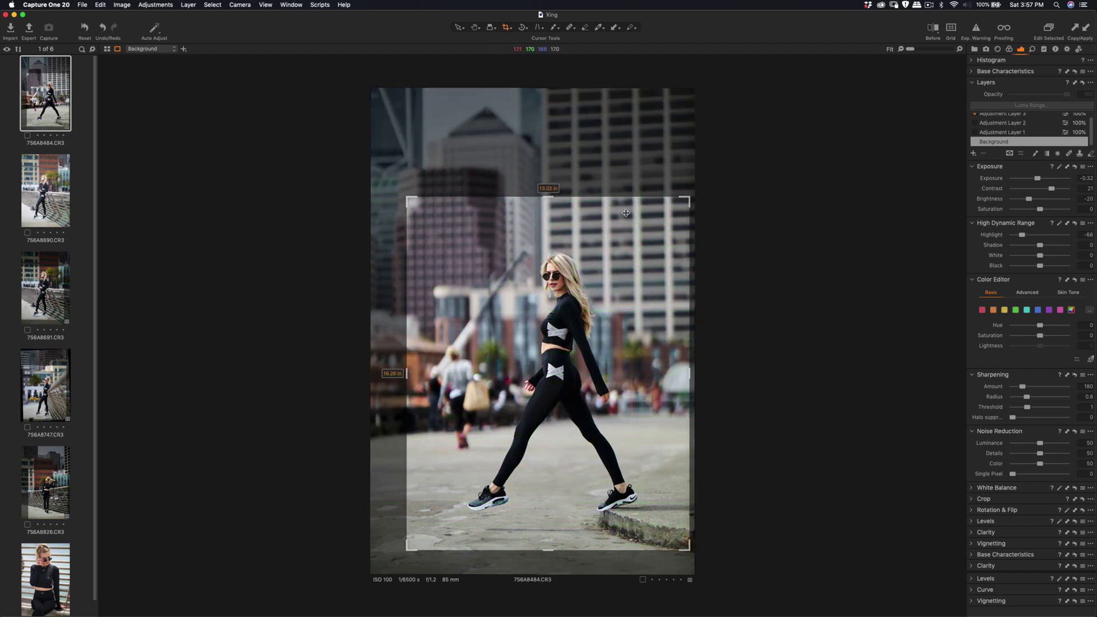
left_click_drag(693, 227, 704, 256)
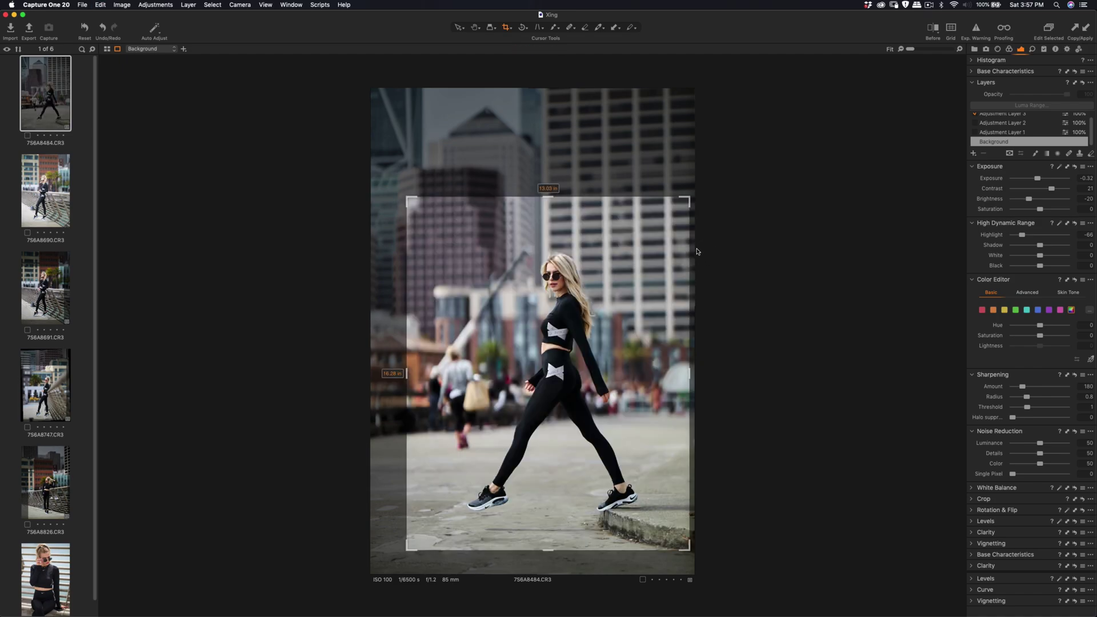
left_click_drag(691, 191, 692, 191)
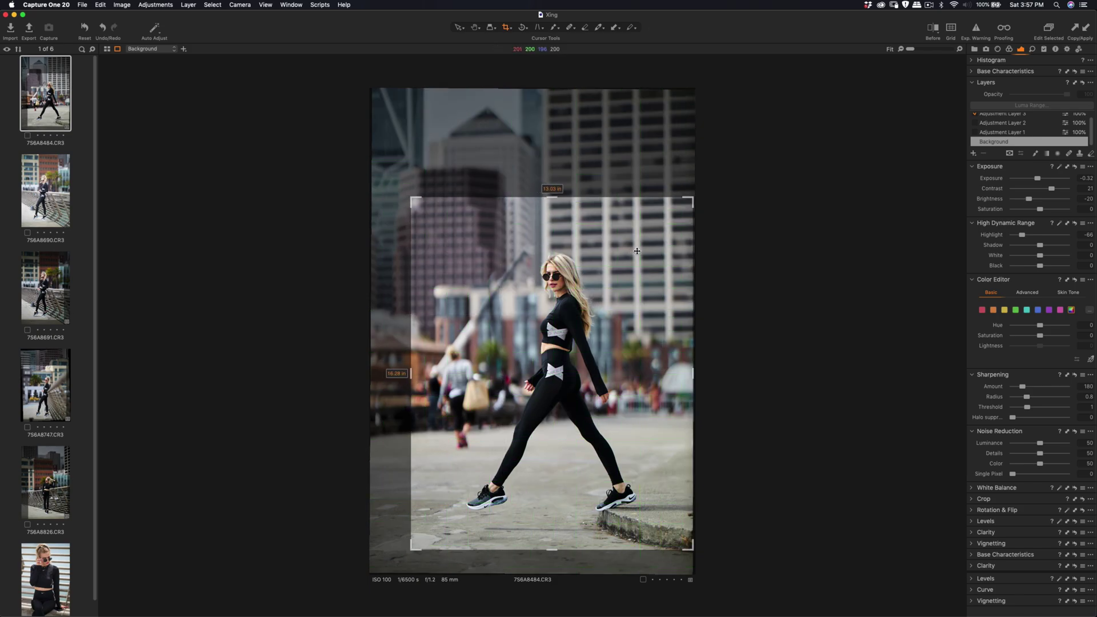
left_click(475, 28)
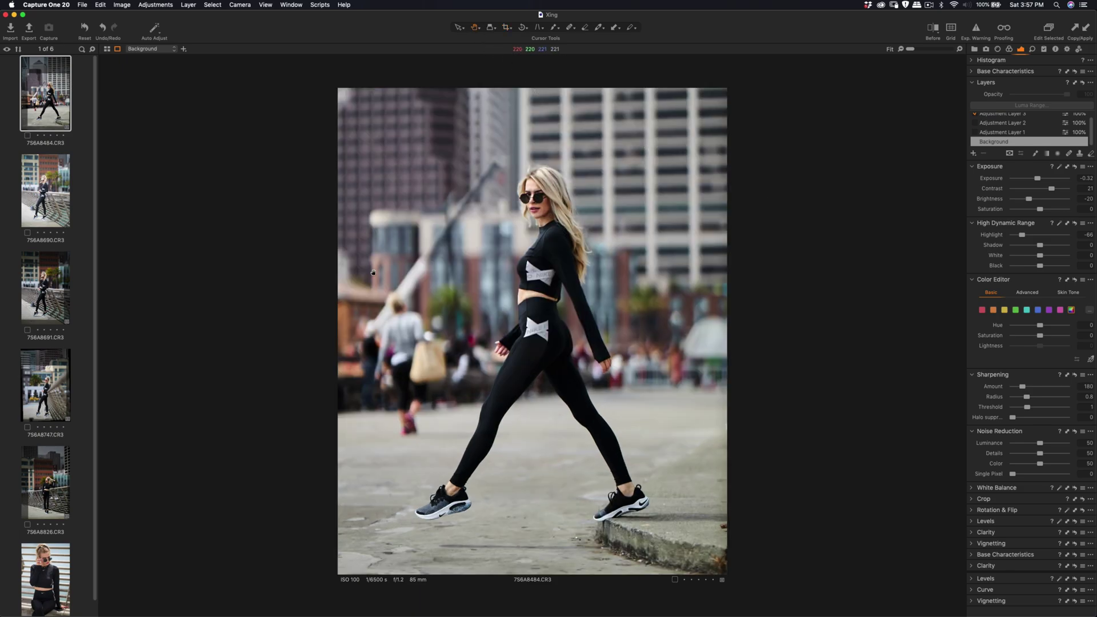
Step: Open the seated portrait and set exposure to -0.26, contrast to 13, brightness to 7 and highlight to -17
left_click(44, 546)
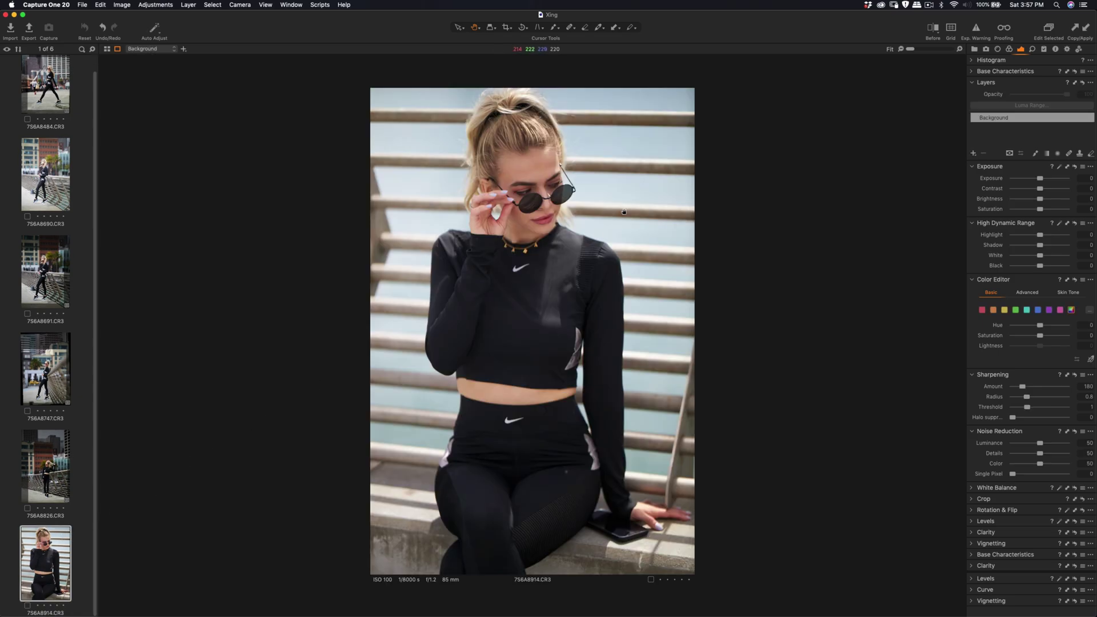
left_click_drag(1043, 190, 1039, 181)
left_click(1040, 180)
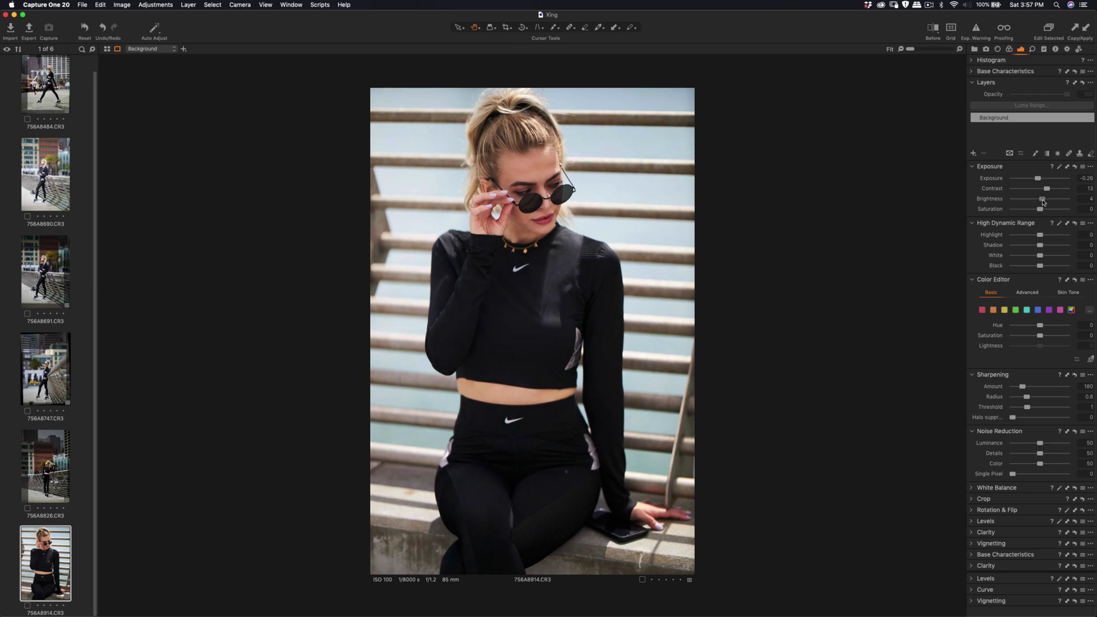
left_click_drag(1043, 201, 1037, 239)
Step: Add an adjustment layer, mask the seated woman's face and raised hand, and sharpen with amount 146, radius 0.7 and threshold 0.7
left_click(974, 153)
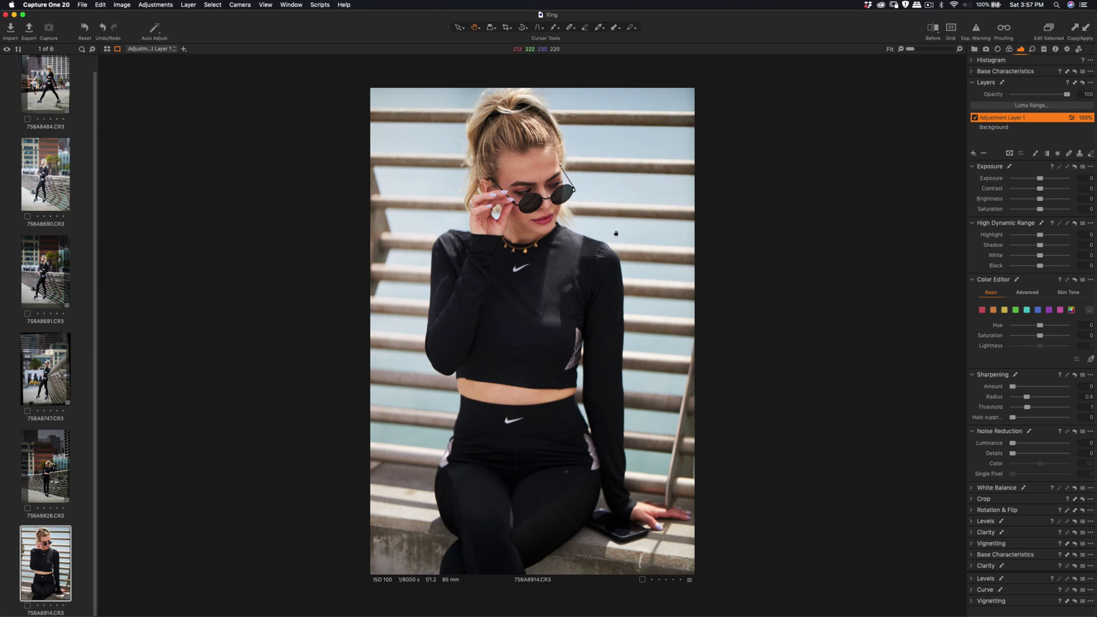
left_click(554, 28)
mouse_move(535, 191)
left_mouse_down()
mouse_move(566, 181)
mouse_move(557, 175)
mouse_move(544, 200)
mouse_move(491, 189)
mouse_move(502, 207)
mouse_move(480, 218)
mouse_move(485, 202)
mouse_move(480, 219)
mouse_move(494, 231)
mouse_move(520, 211)
mouse_move(545, 217)
mouse_move(520, 174)
mouse_move(508, 199)
mouse_move(522, 186)
mouse_move(513, 153)
mouse_move(540, 179)
mouse_move(555, 169)
mouse_move(537, 150)
mouse_move(529, 162)
mouse_move(551, 159)
mouse_move(542, 213)
mouse_move(520, 229)
mouse_move(534, 234)
mouse_move(506, 234)
mouse_move(523, 243)
mouse_move(566, 210)
left_mouse_up()
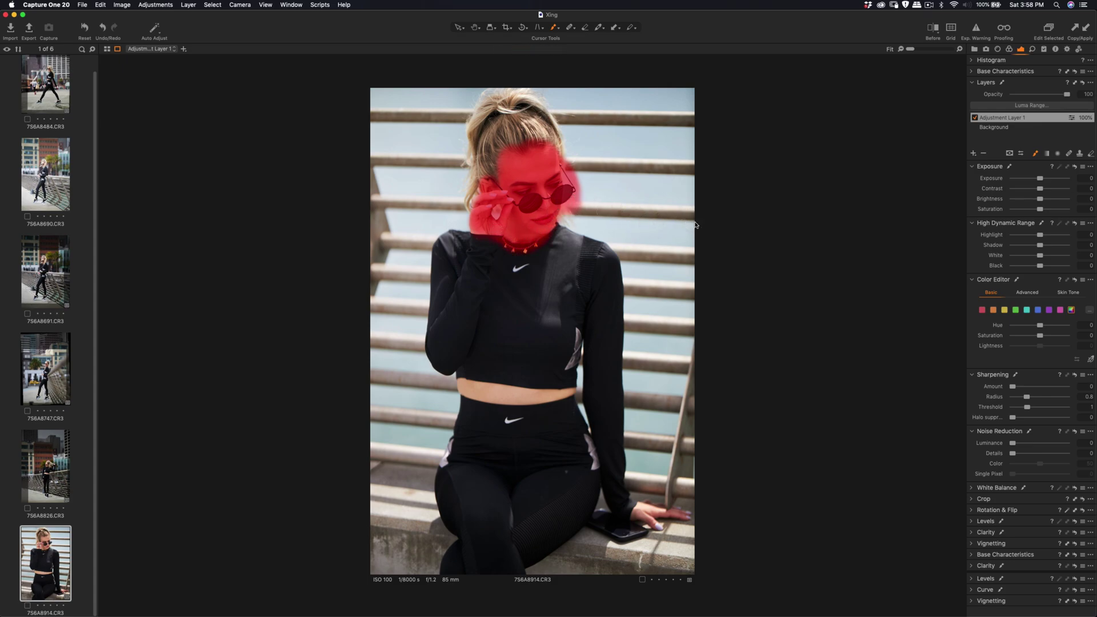
key("m")
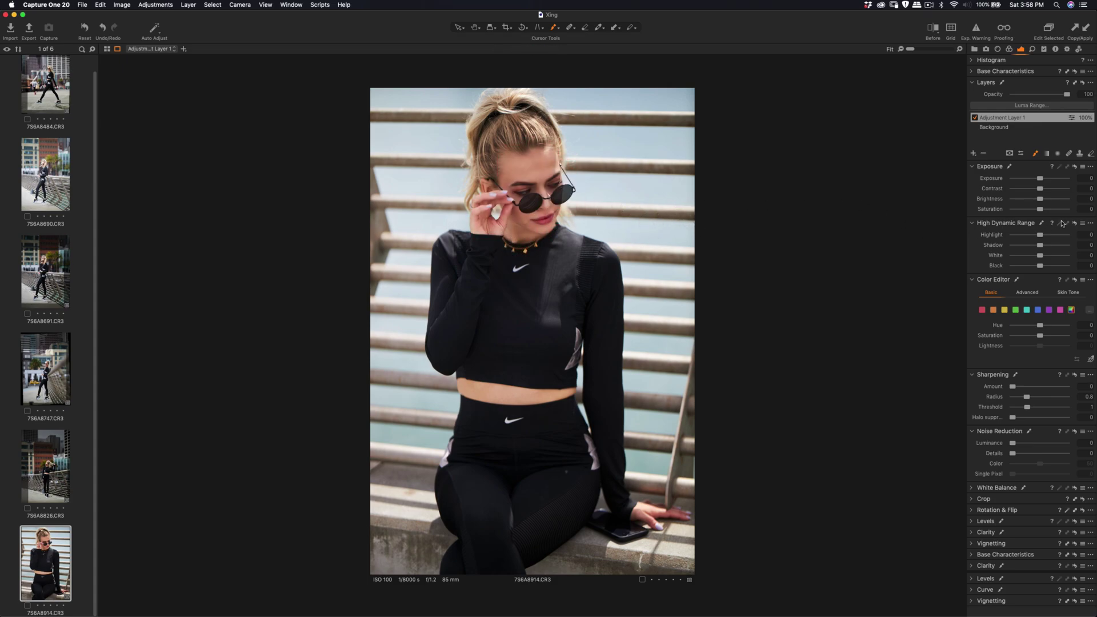
left_click_drag(1014, 388, 1024, 408)
Step: Compare the before and after versions of the seated portrait around the face, and return to the full-frame view
scroll(535, 193, "up", 2)
left_click(910, 50)
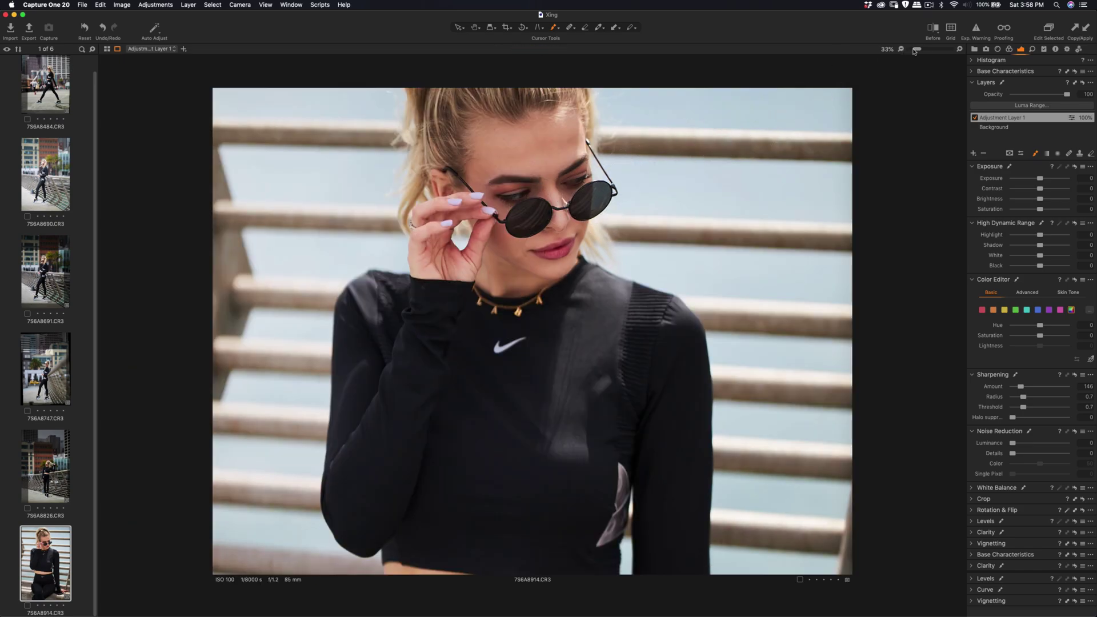
left_click(933, 28)
mouse_move(532, 331)
left_mouse_down()
mouse_move(589, 327)
mouse_move(387, 323)
mouse_move(636, 320)
mouse_move(398, 313)
left_mouse_up()
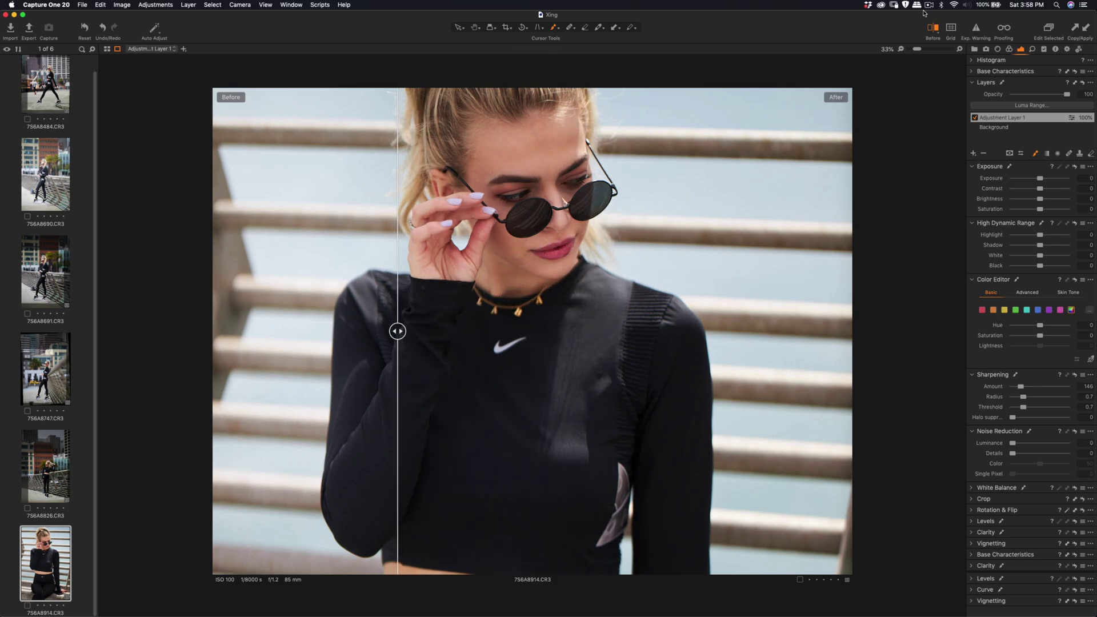
left_click(930, 26)
key("super+0")
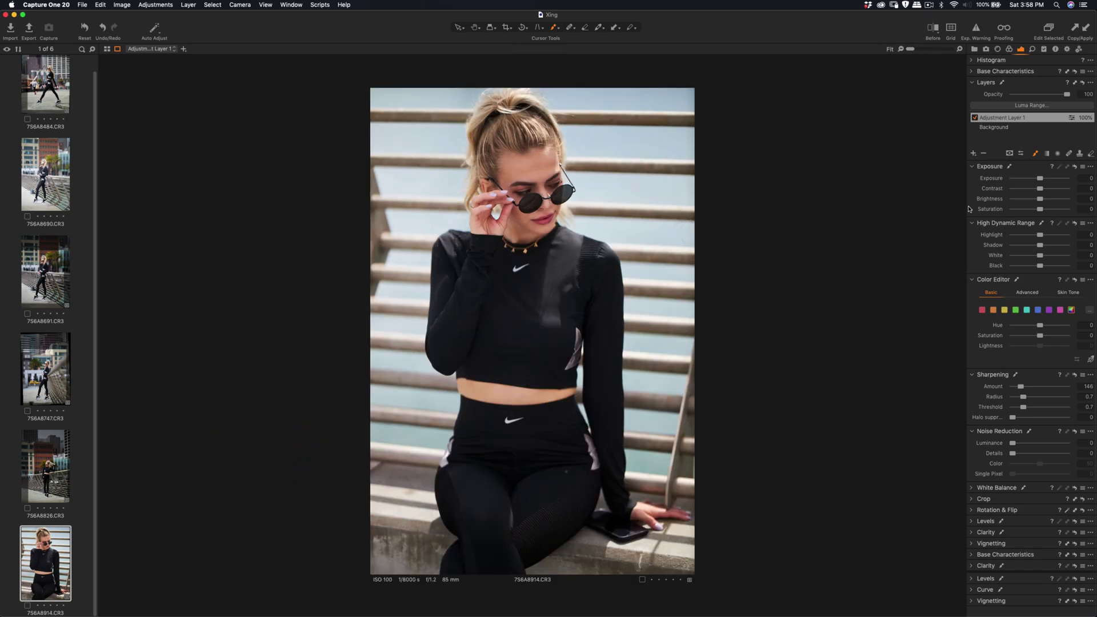
Step: Set the seated portrait's background layer to brightness 10, highlight -22 and shadow 10, and check the face up close
left_click(1009, 127)
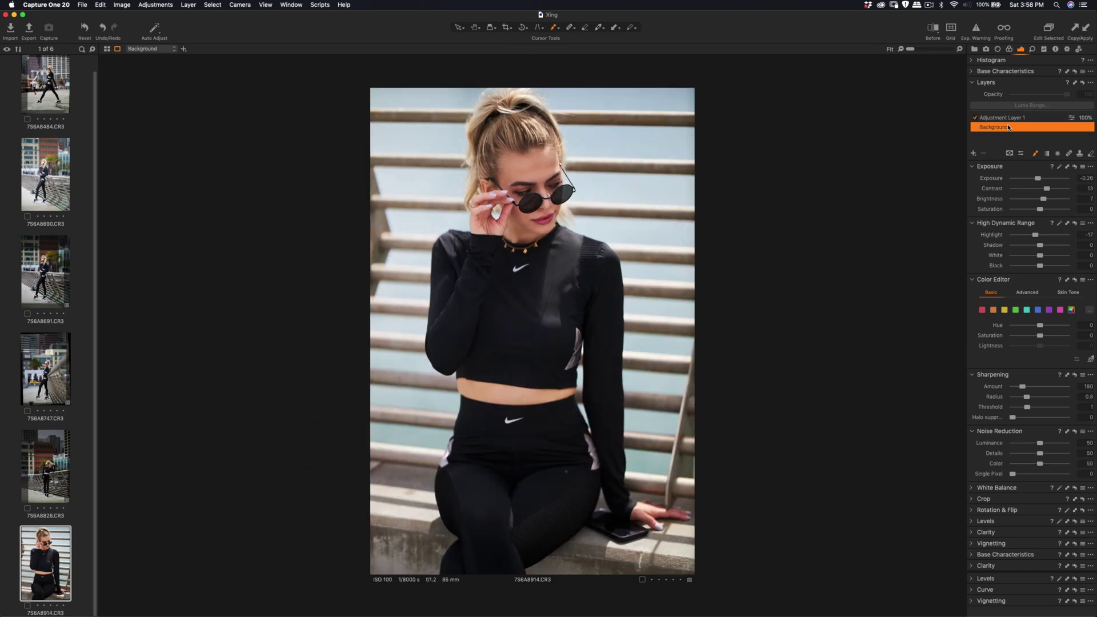
left_click_drag(1041, 248, 1045, 248)
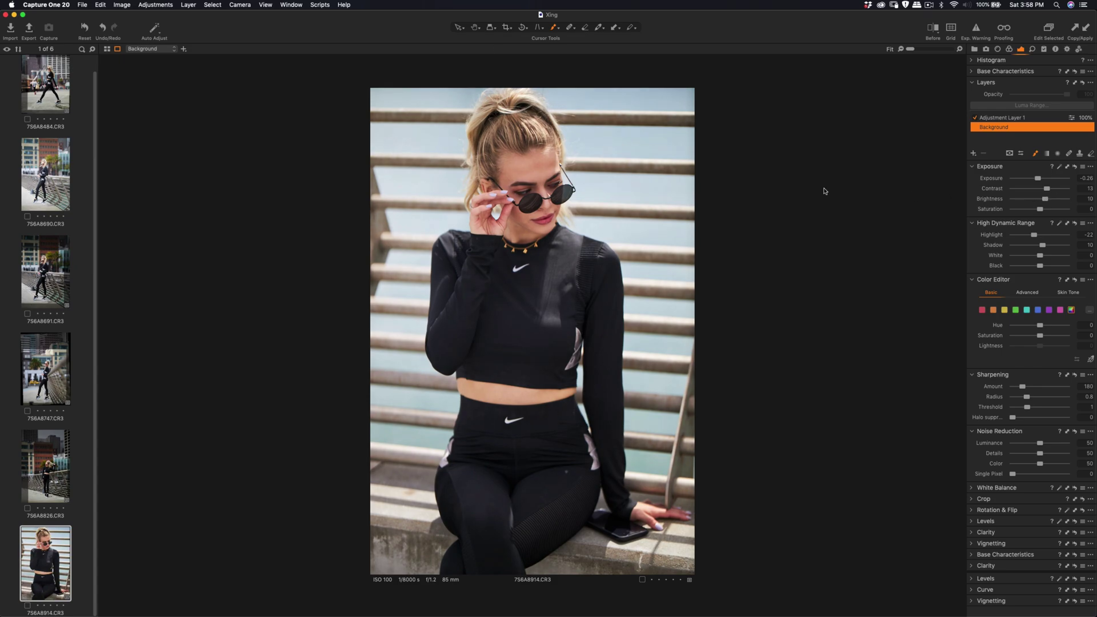
scroll(524, 200, "up", 2)
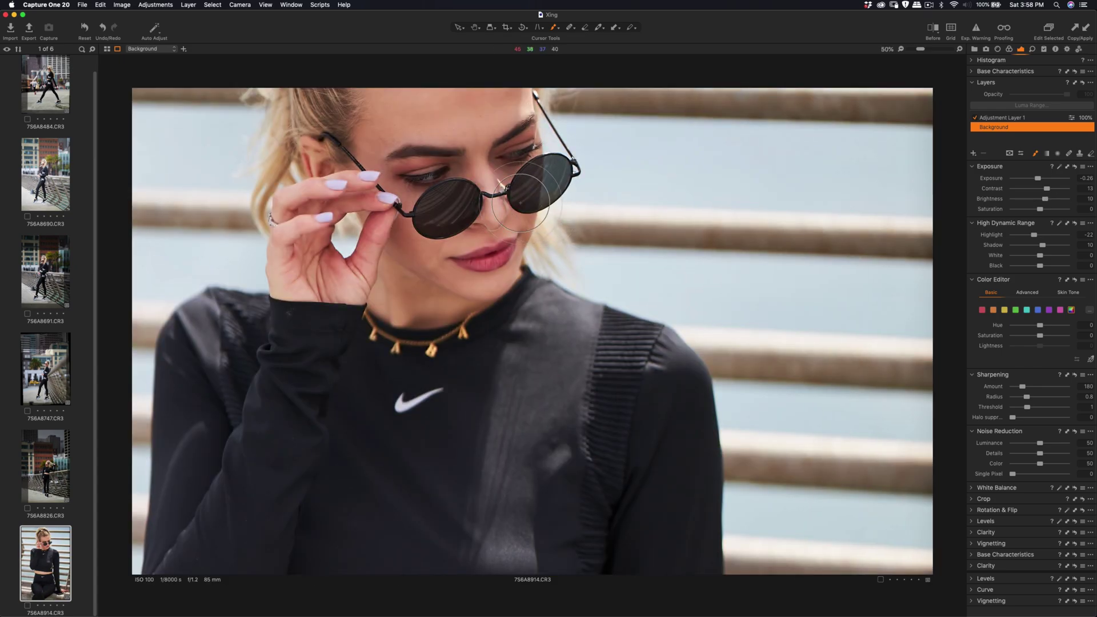
scroll(523, 201, "down", 2)
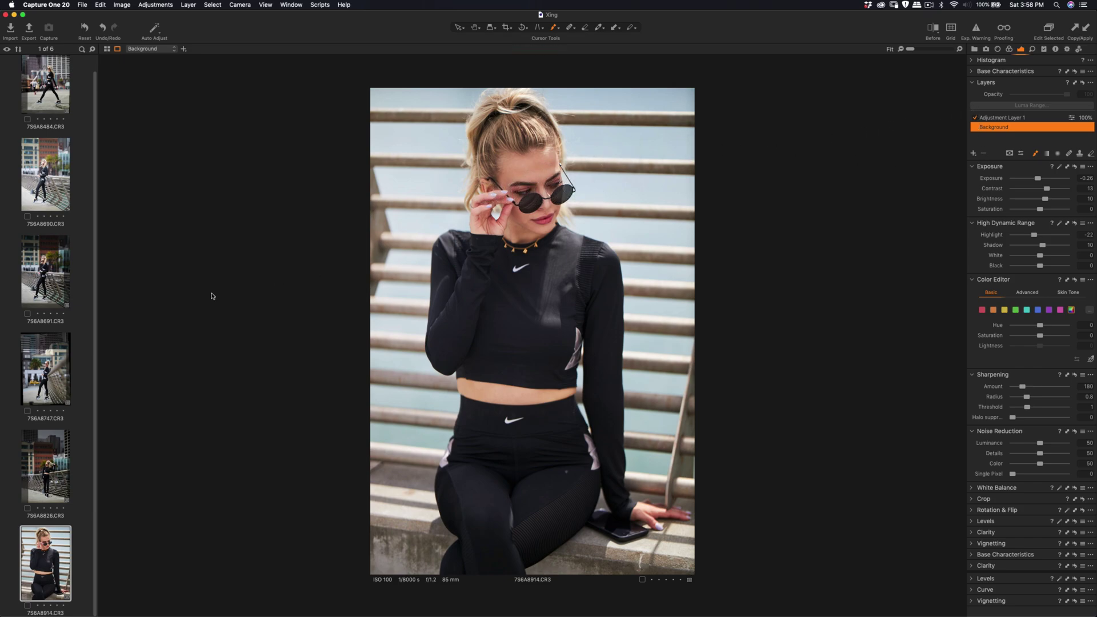
Step: Review the finished photos of the woman leaning on the railing and striding across the plaza
left_click(33, 283)
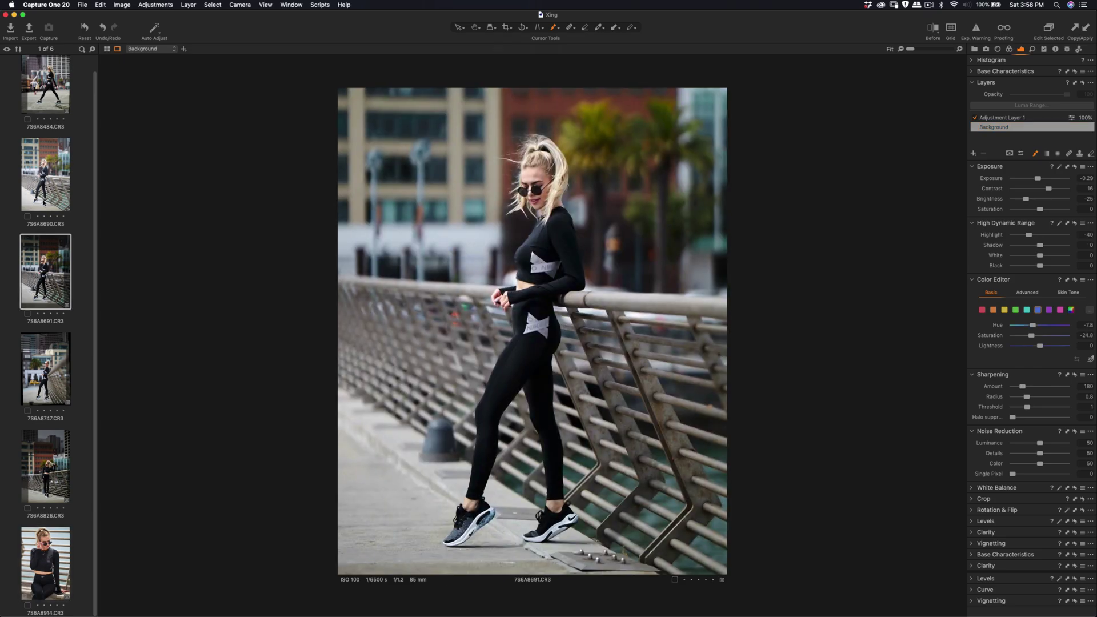
scroll(46, 177, "up", 1)
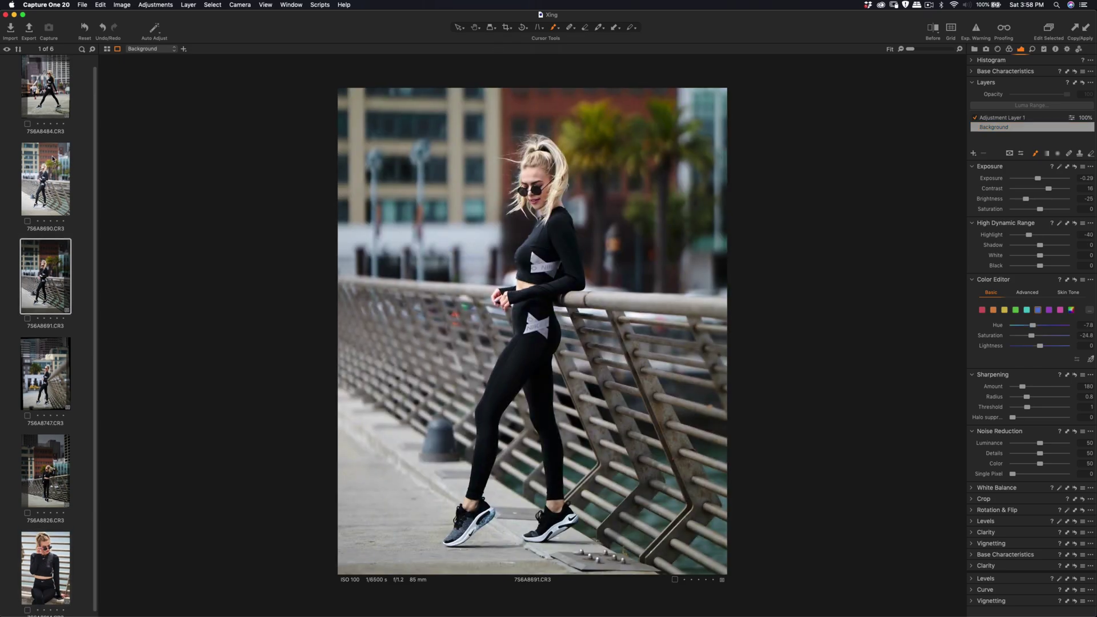
left_click(51, 105)
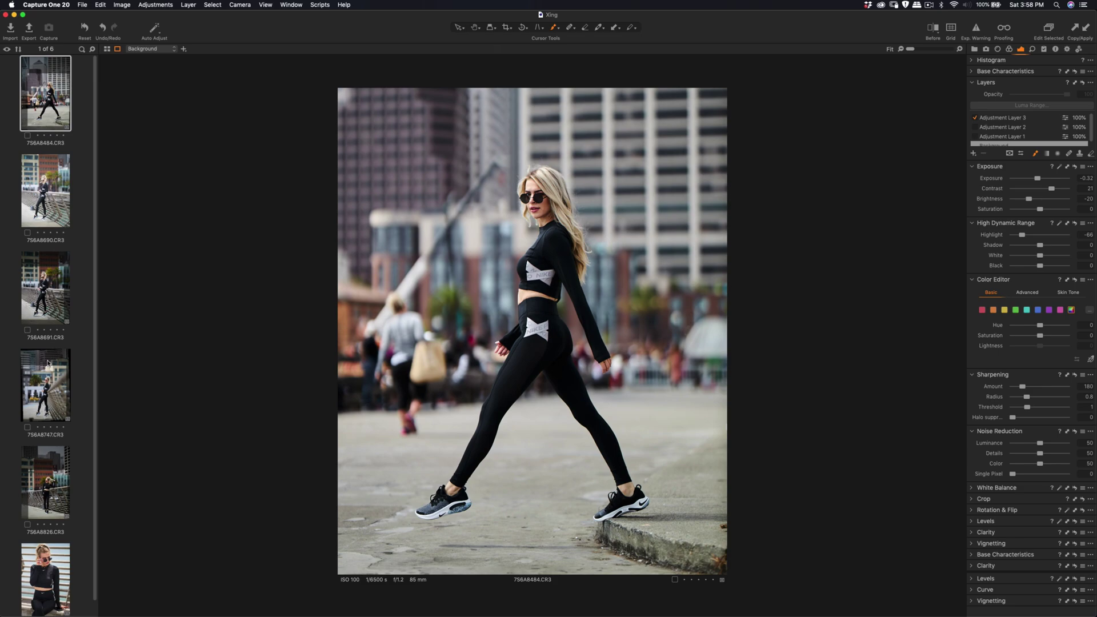
left_click(56, 308)
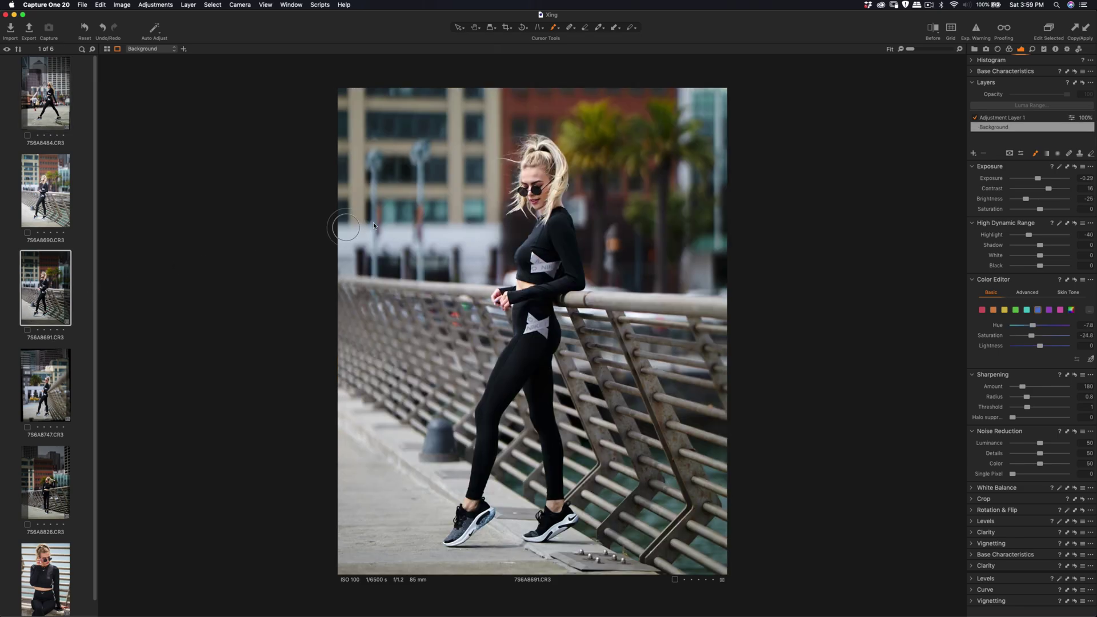